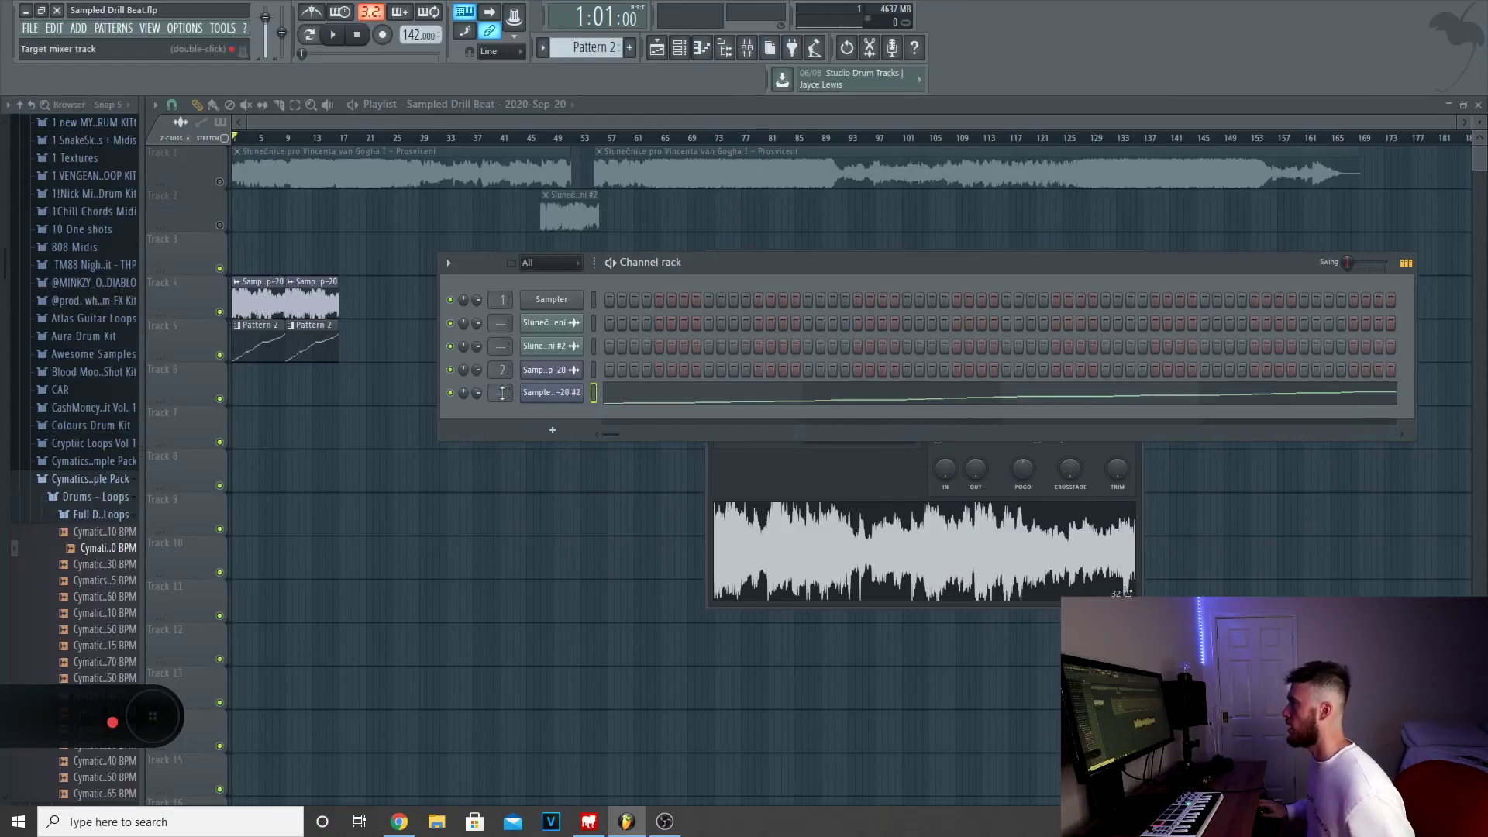
Step: Re-slice the Fruity Slicer sample by beat and delete all the slice notes it places in the piano roll
{"action": "left_click", "coordinate": [543, 393]}
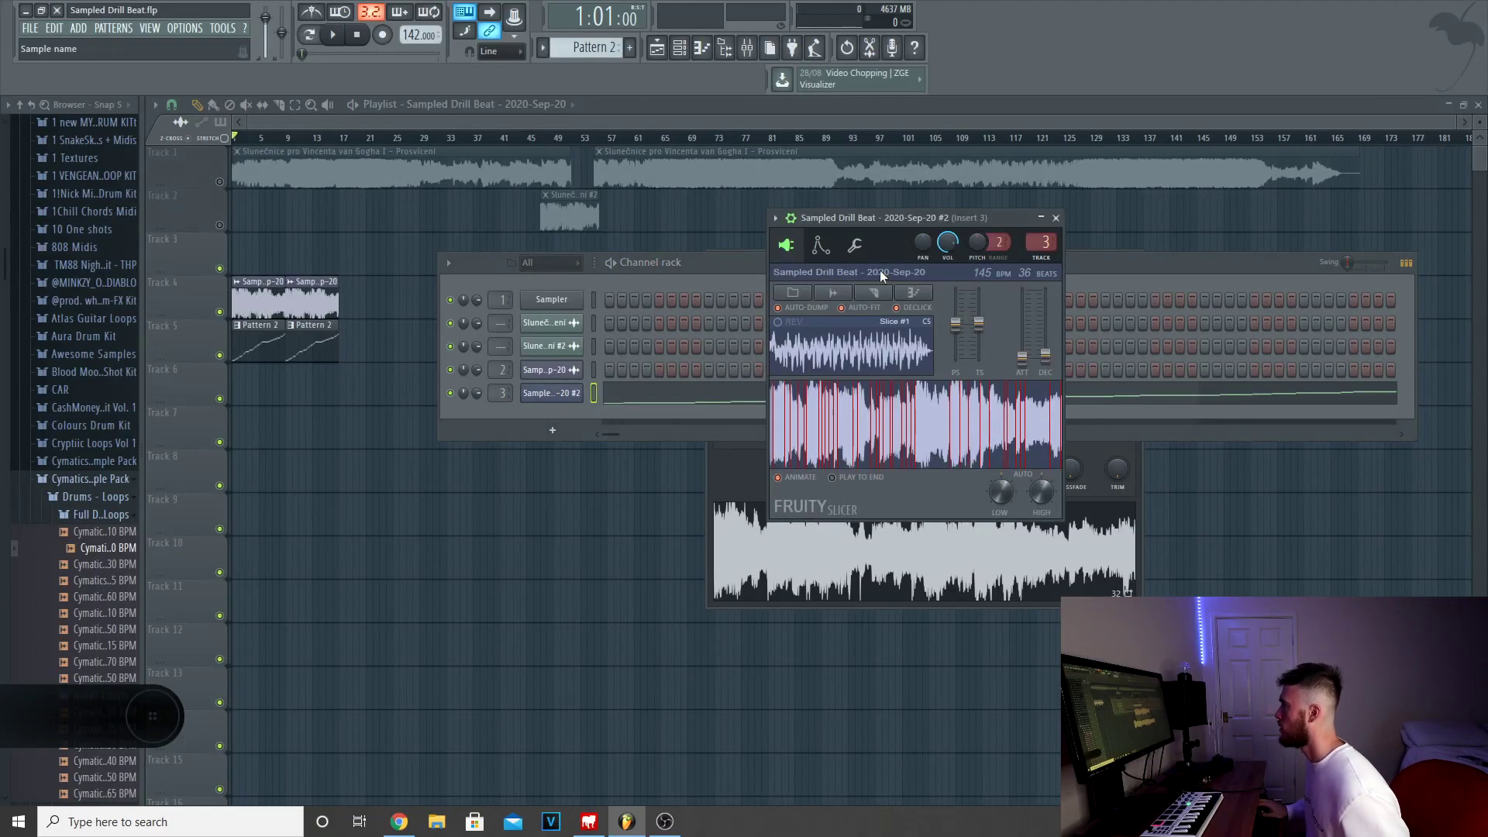
{"action": "left_click", "coordinate": [875, 293]}
{"action": "left_click", "coordinate": [899, 456]}
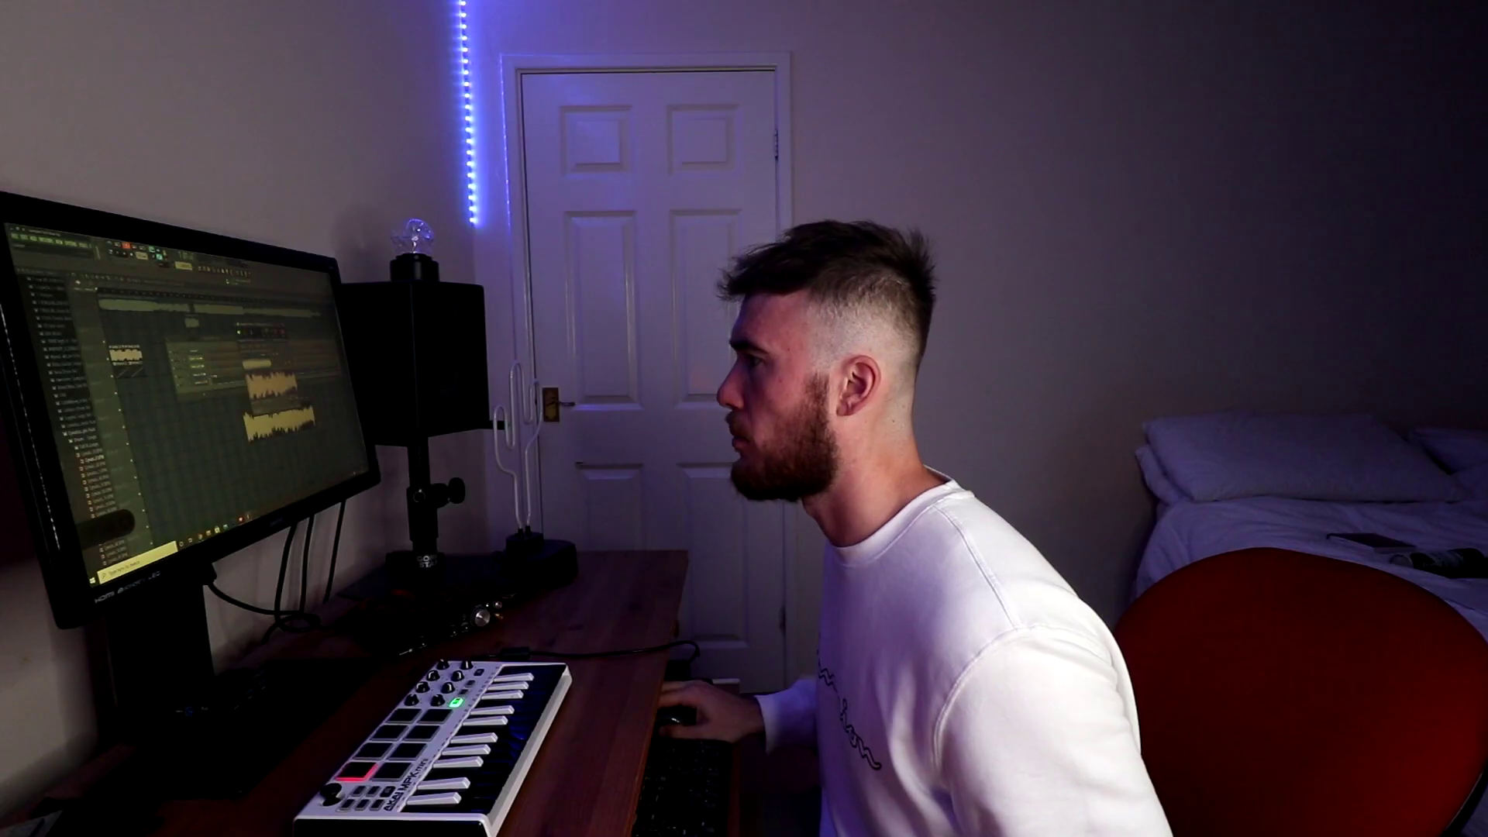
{"action": "key", "text": "ctrl+a"}
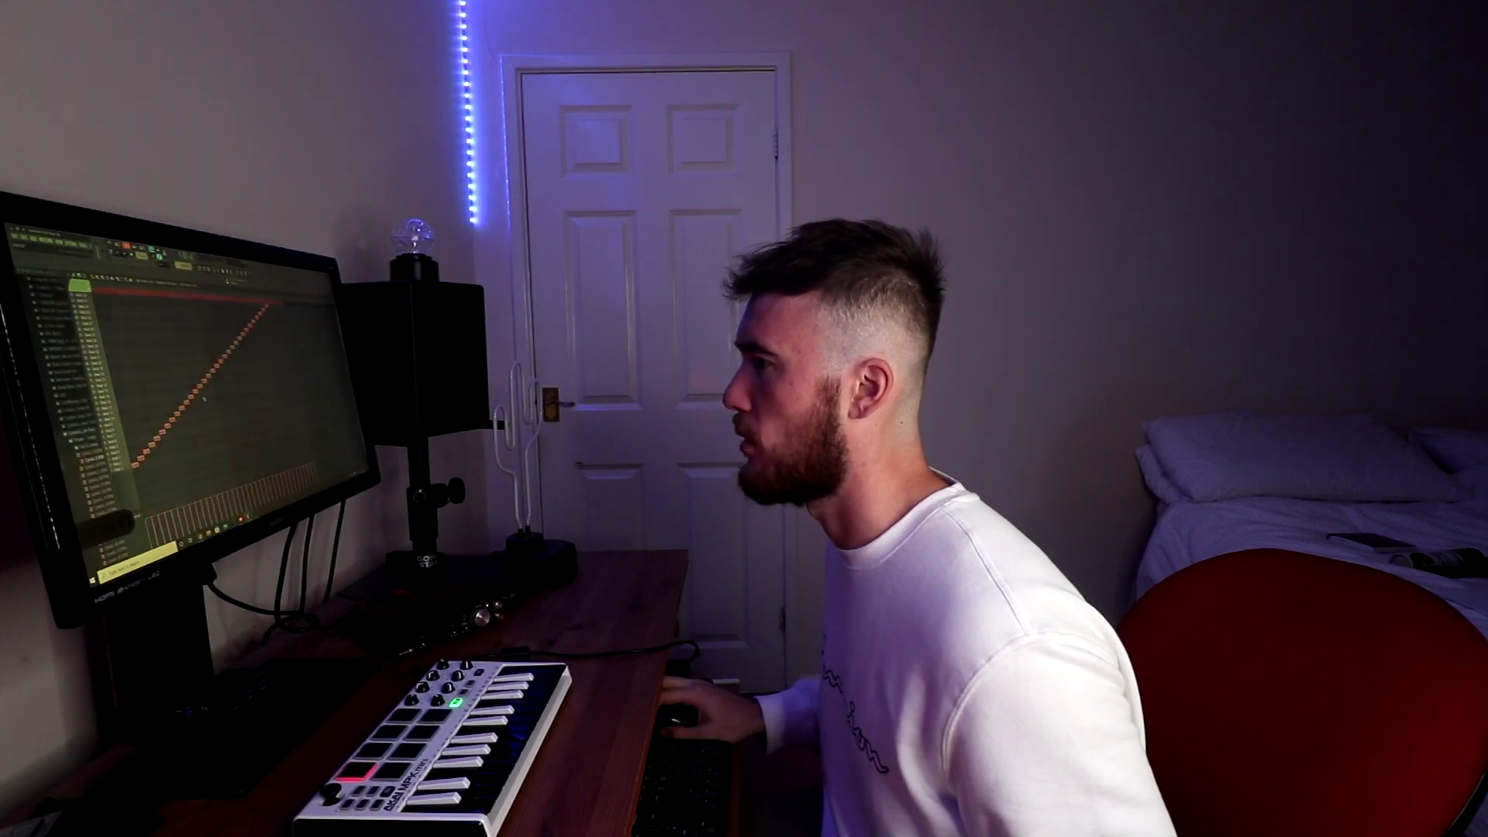
{"action": "key", "text": "Delete"}
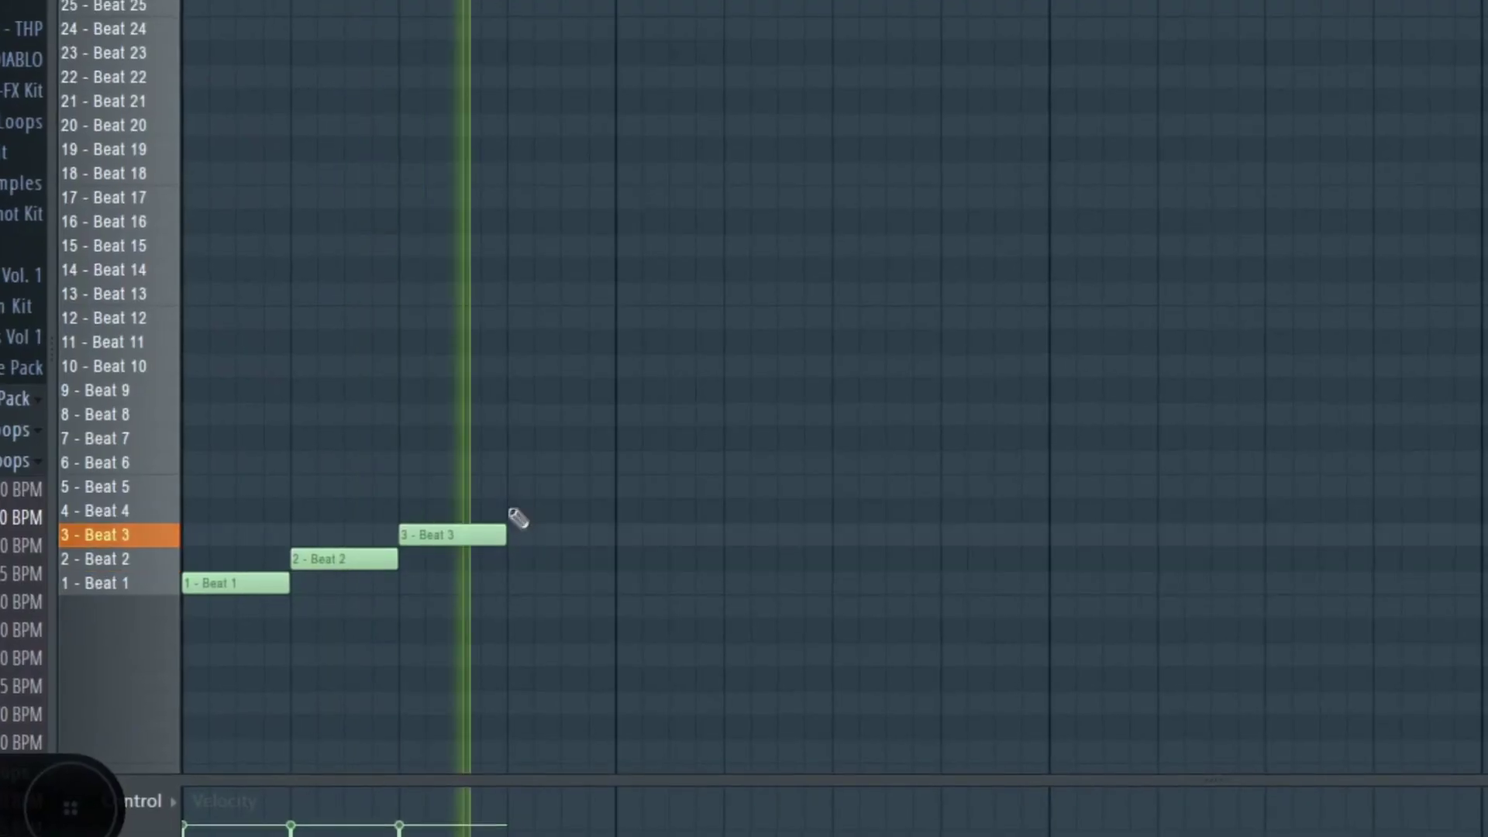
Step: Arrange slices Beat 1, Beat 5, Beat 6 and Beat 7 one after another across bar 1 and repeat them in bar 2
{"action": "left_click_drag", "start_coordinate": [382, 552], "coordinate": [350, 493]}
{"action": "key", "text": "space"}
{"action": "left_click_drag", "start_coordinate": [432, 538], "coordinate": [449, 455]}
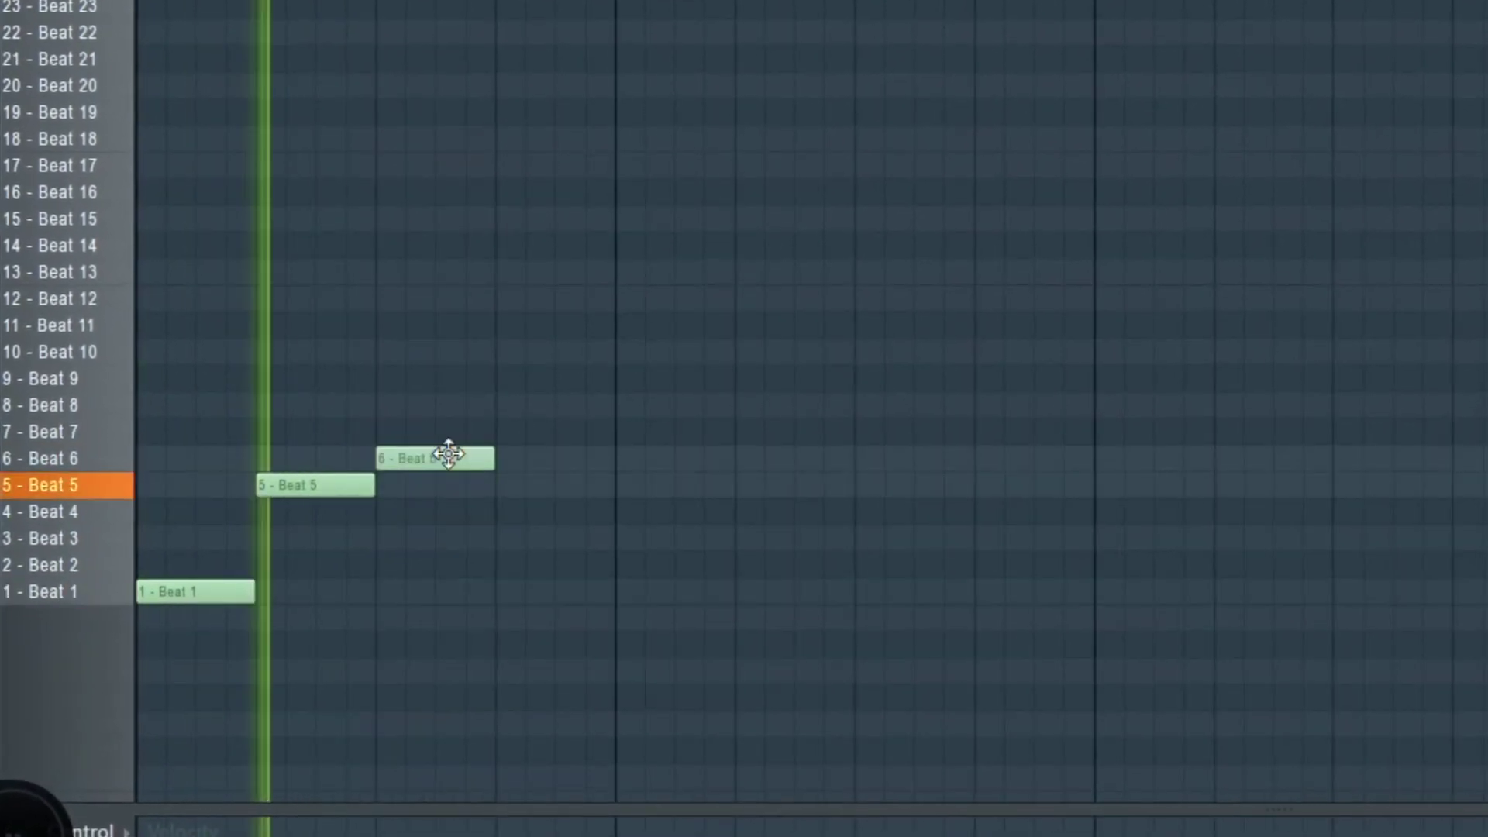
{"action": "left_click", "coordinate": [498, 431]}
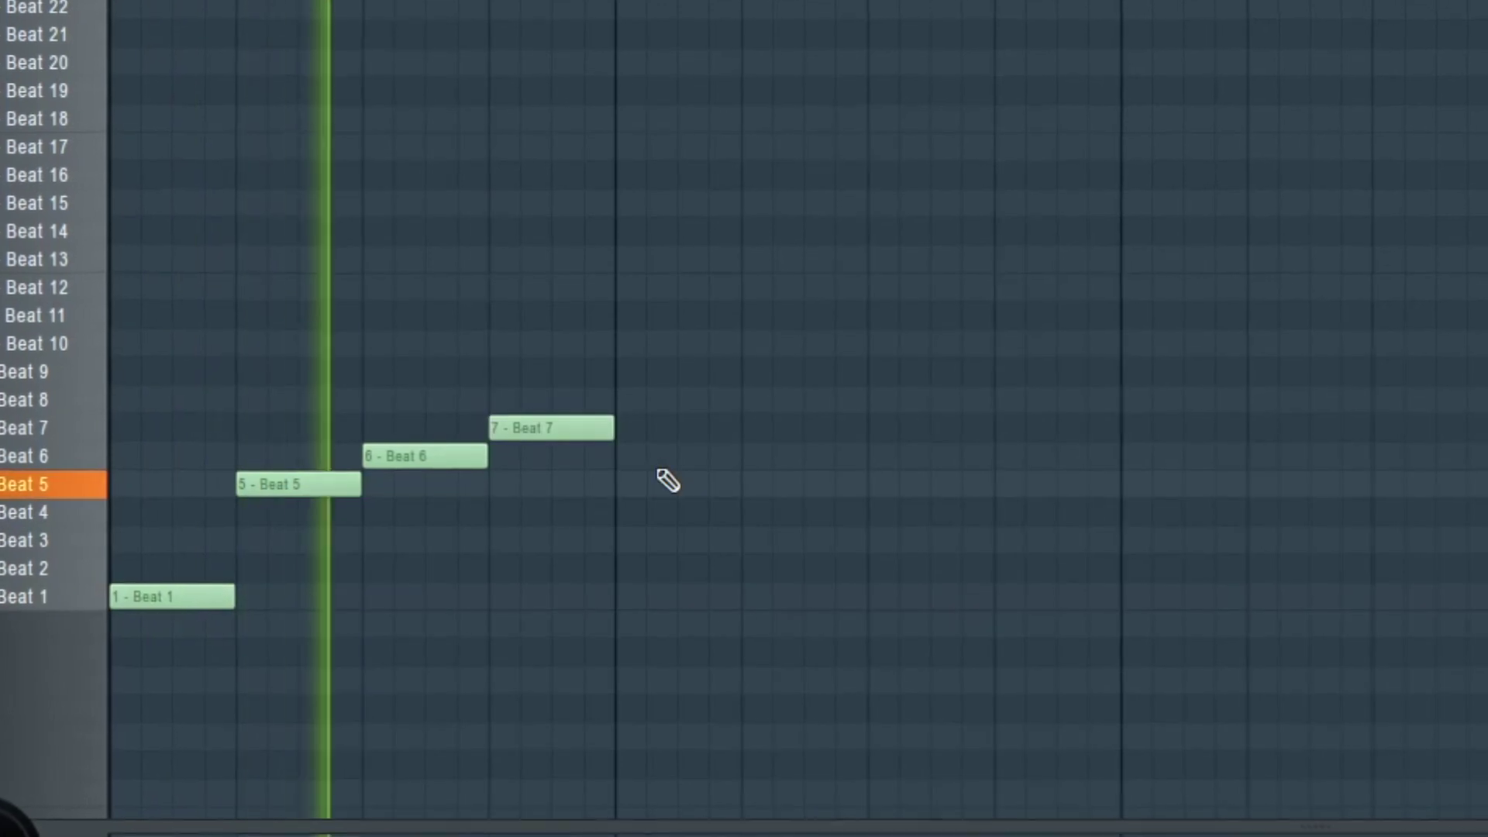
{"action": "left_click_drag", "start_coordinate": [807, 790], "coordinate": [199, 325]}
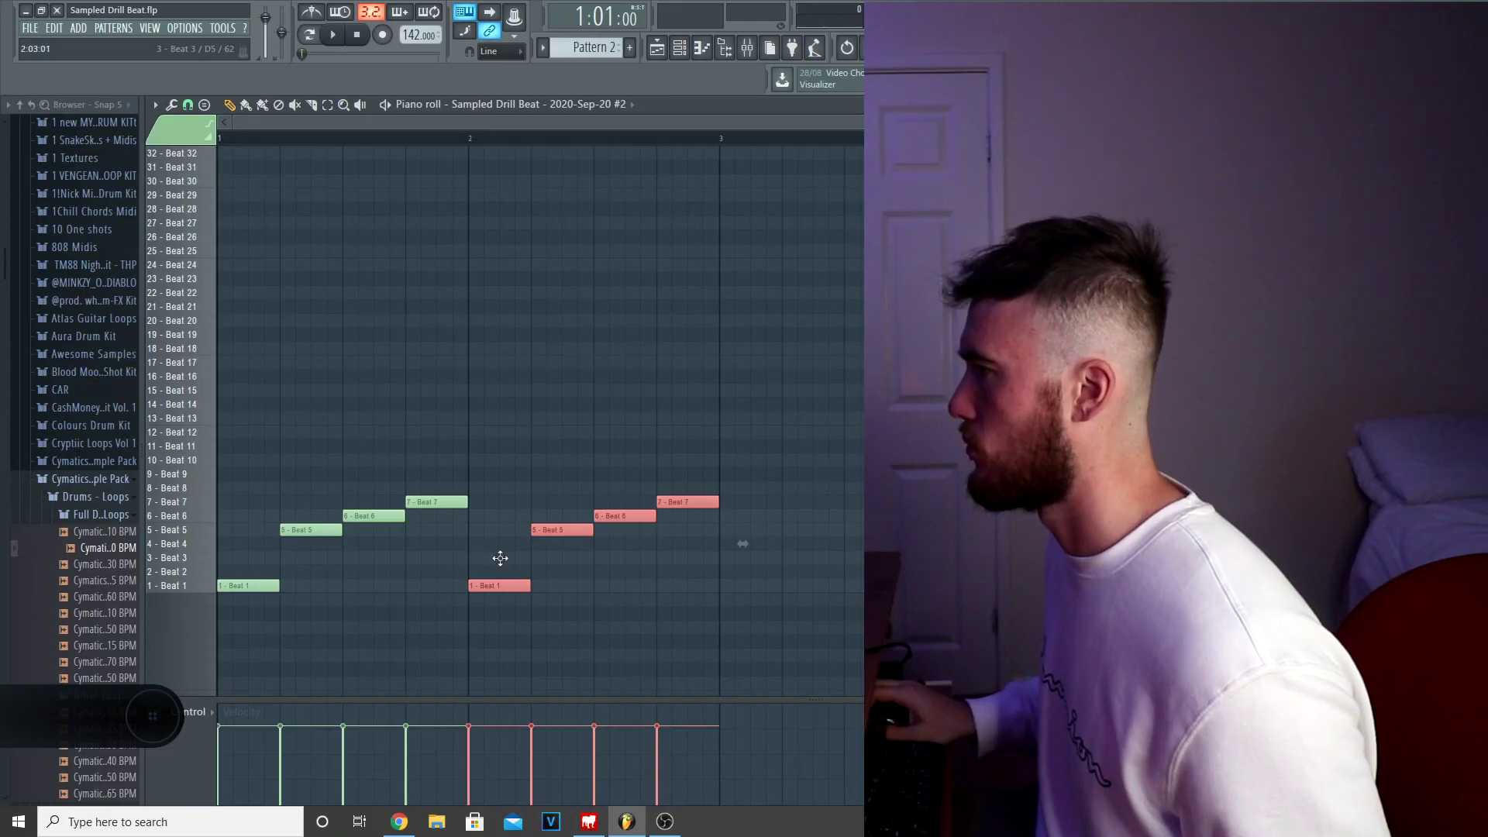
Step: Open the sliced sample's Fruity Slicer and play back the two-bar chop pattern
{"action": "key", "text": "F6"}
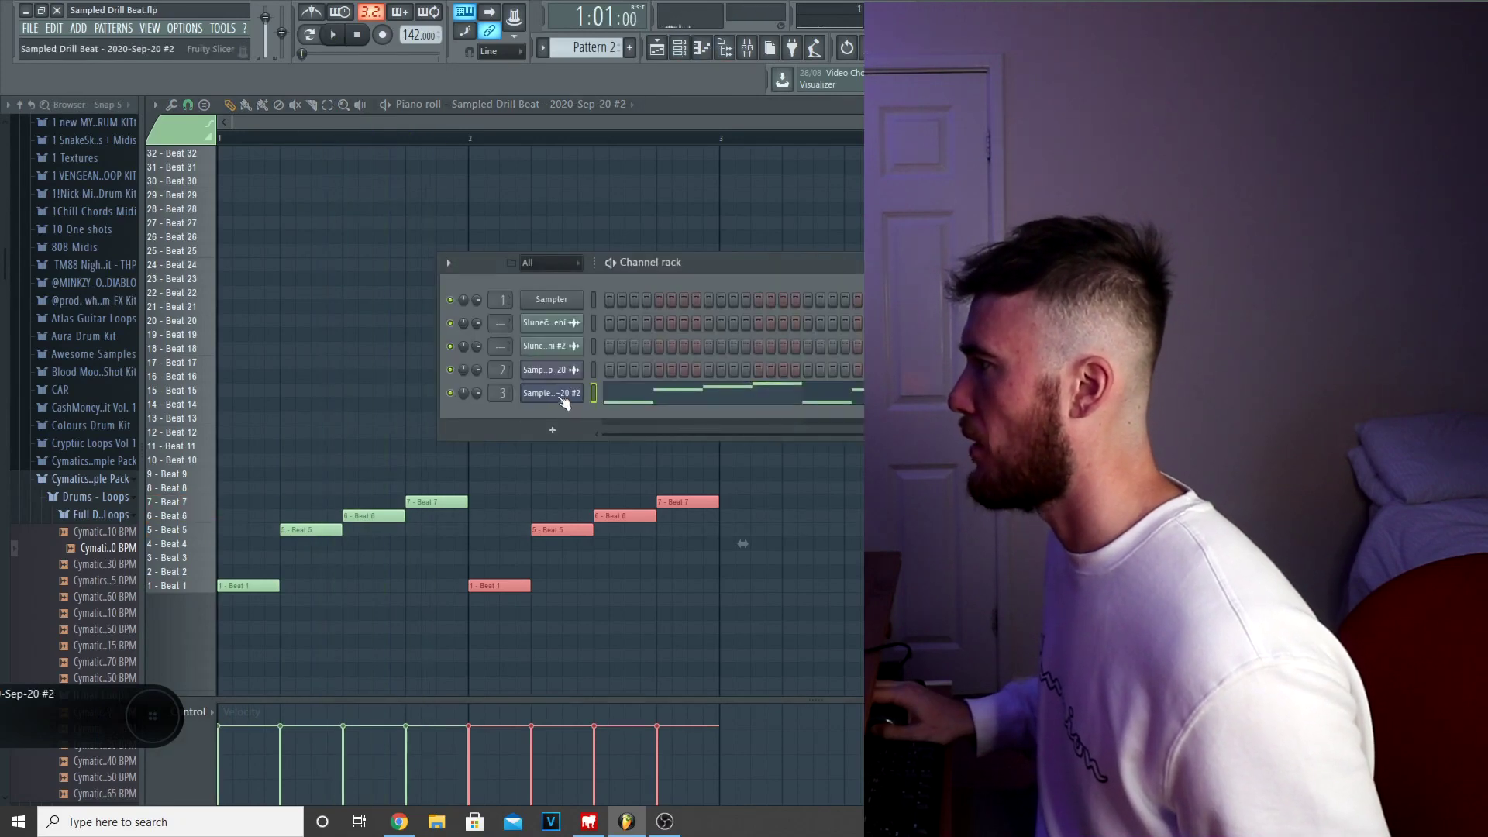
{"action": "left_click", "coordinate": [552, 393]}
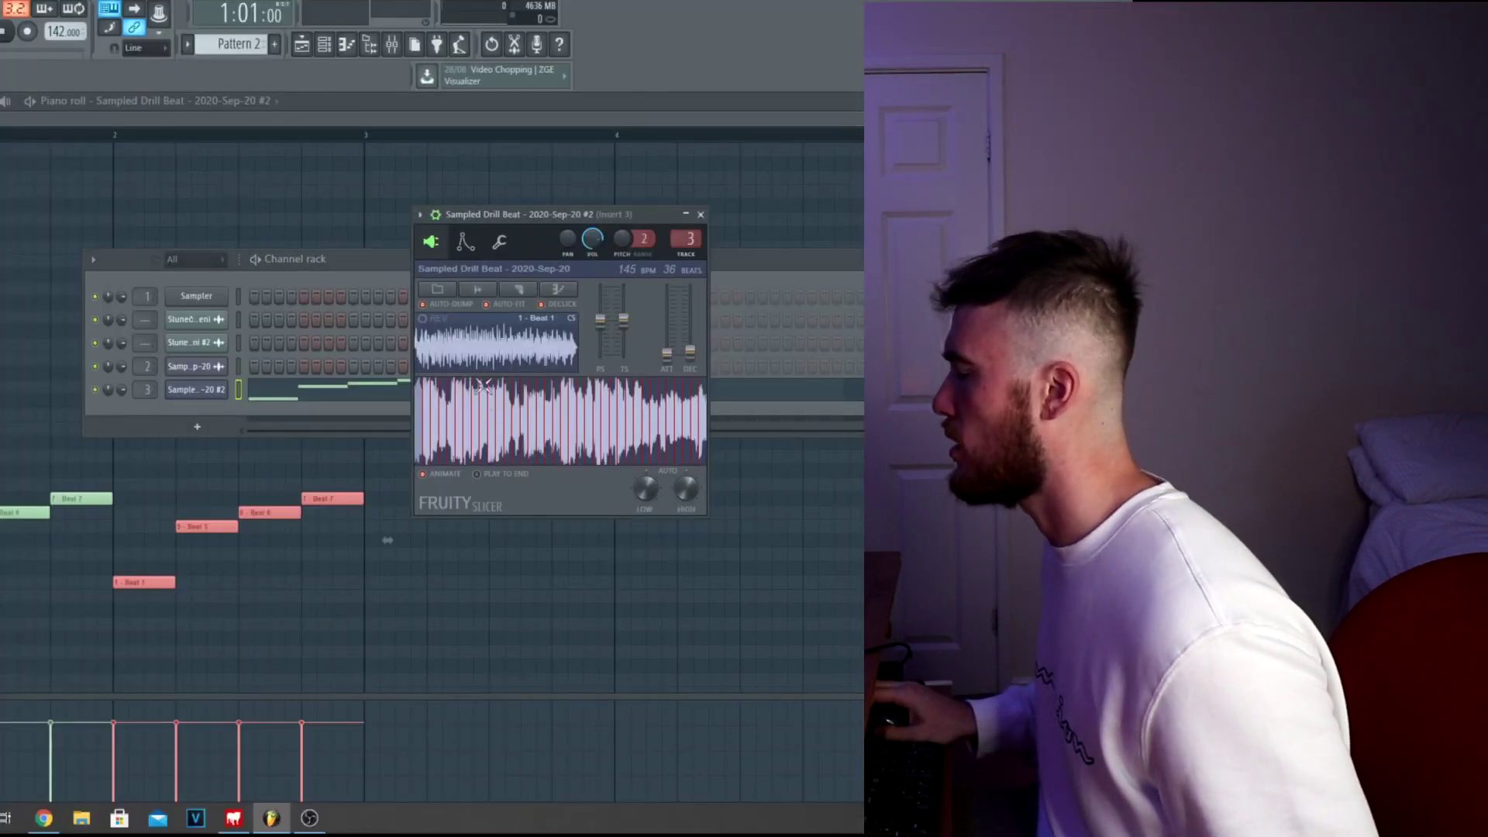
{"action": "key", "text": "space"}
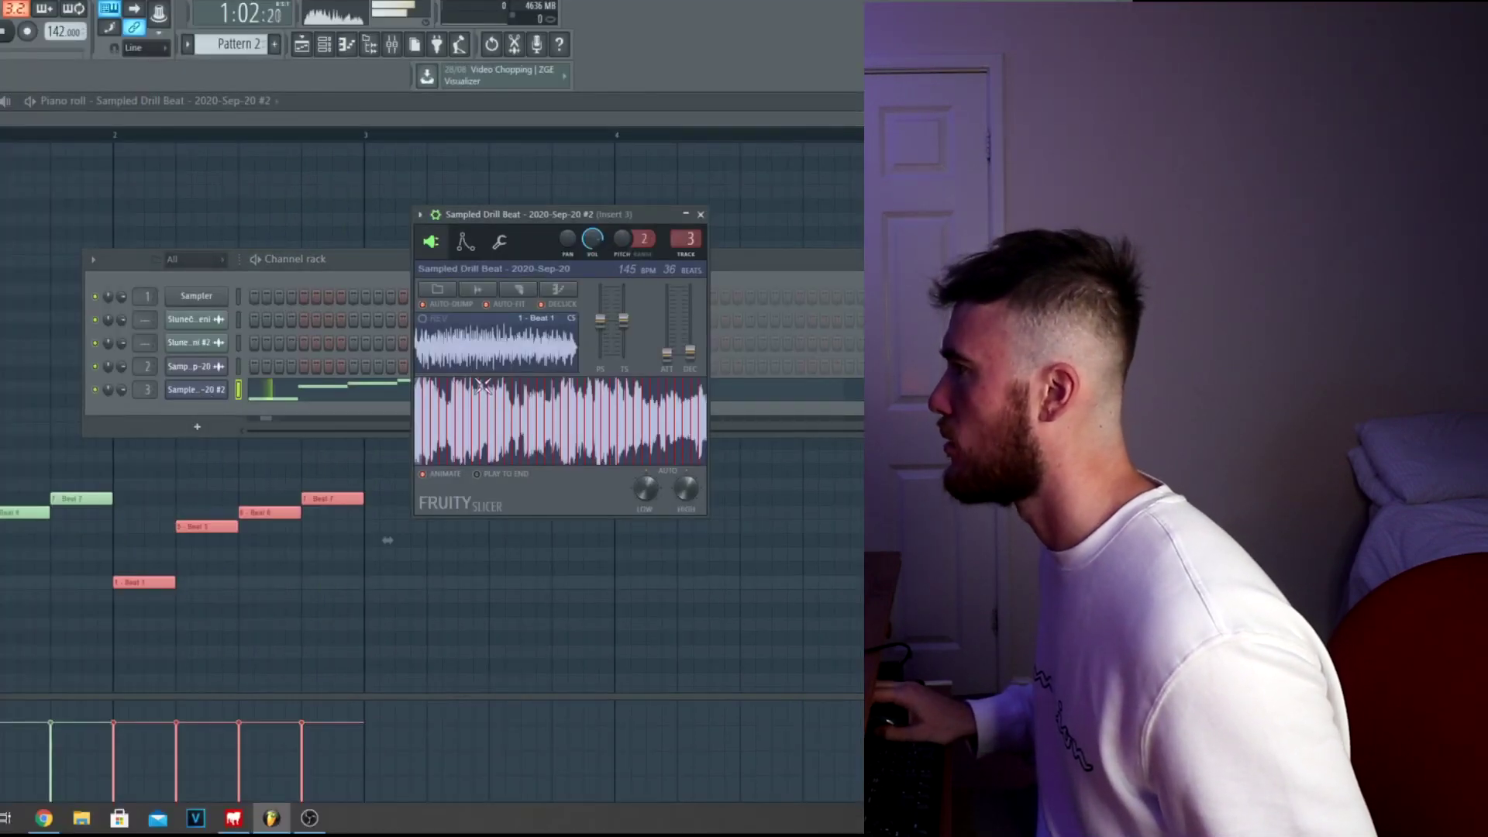
{"action": "key", "text": "space"}
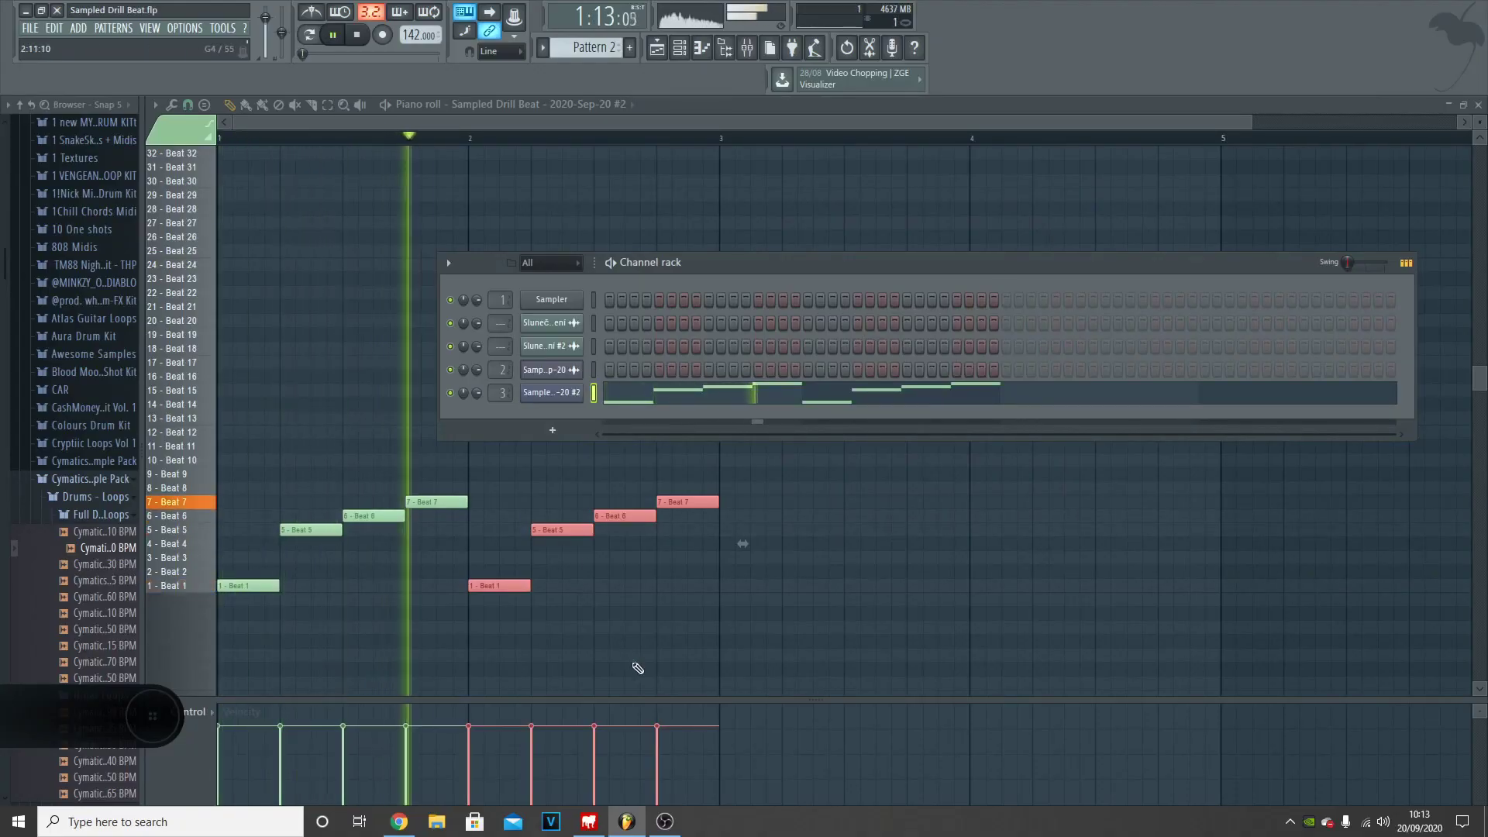
Step: Listen to the extended eight-bar chop pattern with its slicer open, and close the slicer
{"action": "key", "text": "F6"}
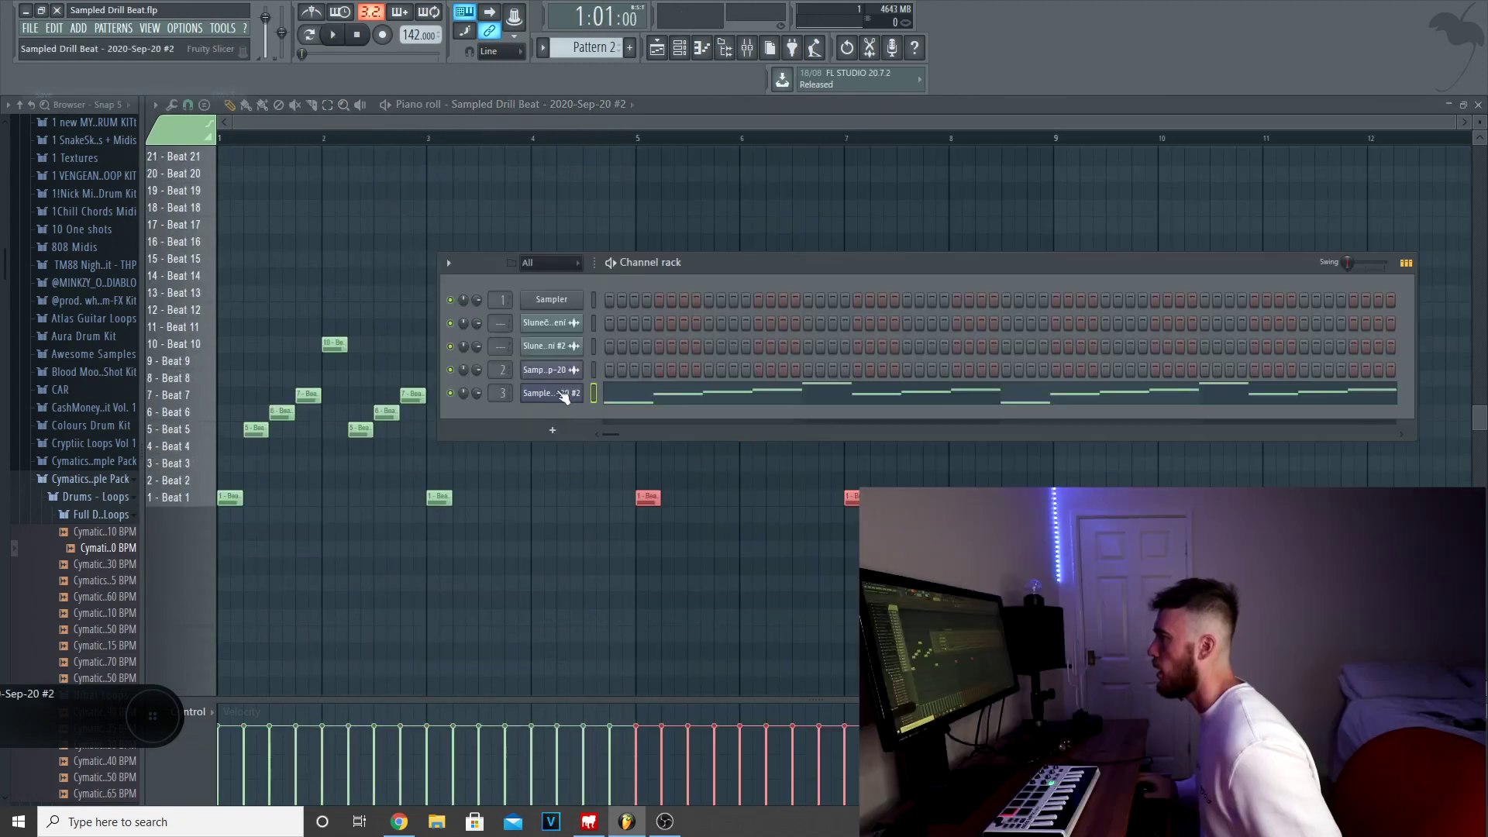
{"action": "left_click", "coordinate": [553, 394]}
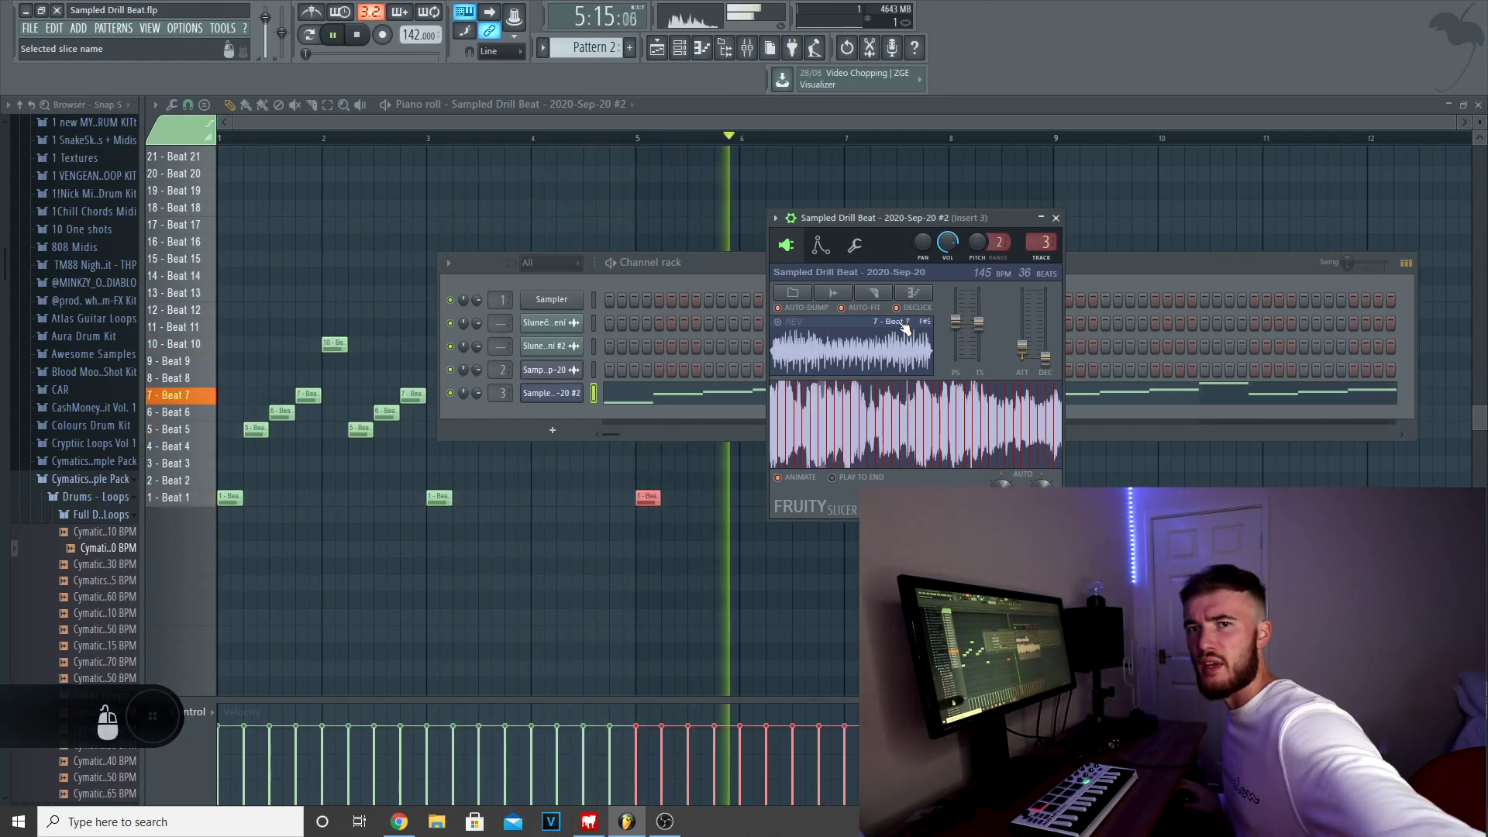
{"action": "left_click", "coordinate": [1056, 218]}
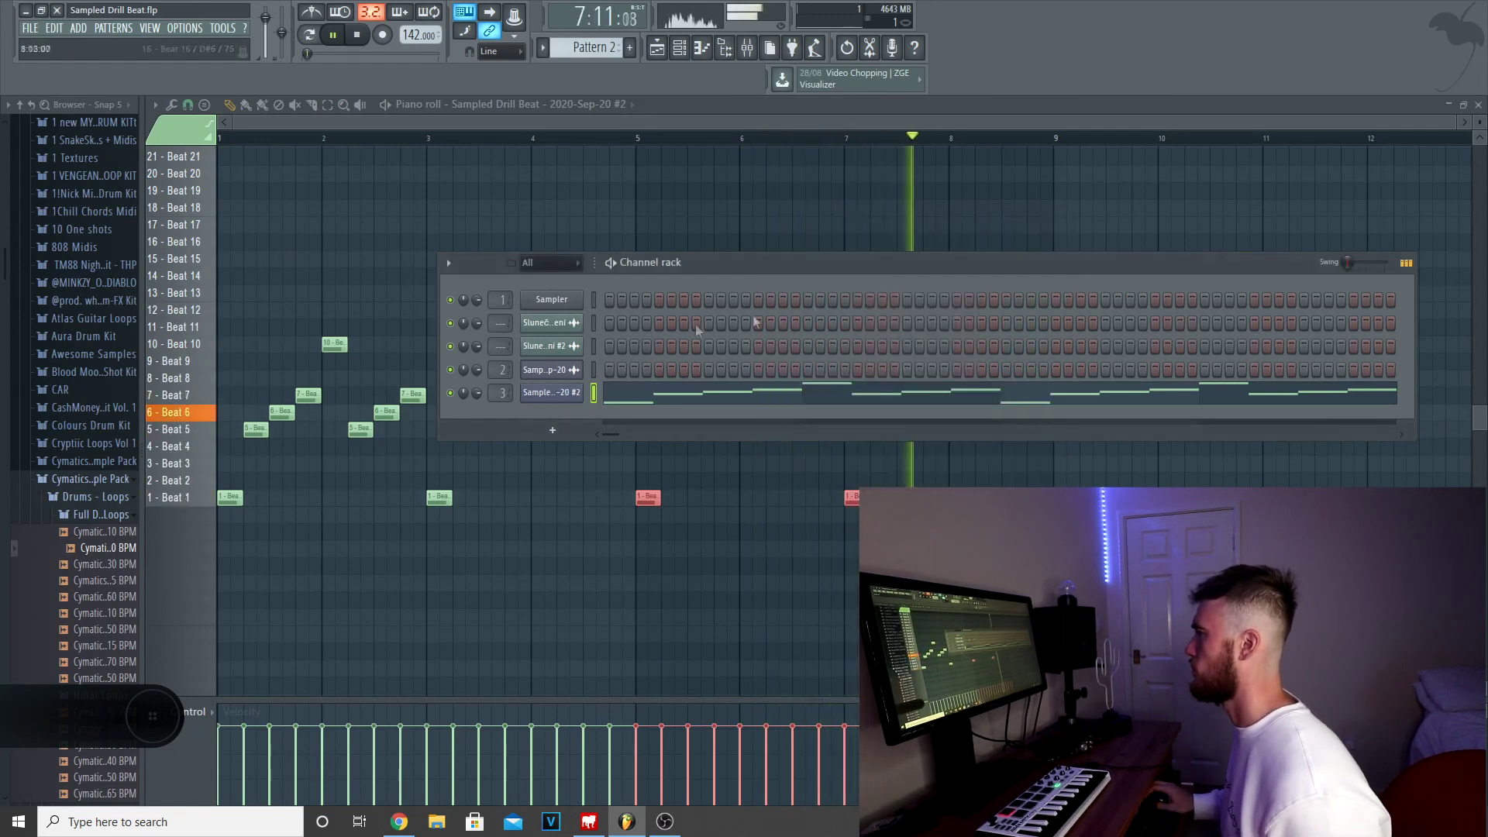
Step: Add the Hi Hat 4 - Swift sample from the closed hi-hats folder with hits on steps 1, 4, 7, 9, 12 and 15
{"action": "left_click", "coordinate": [48, 30]}
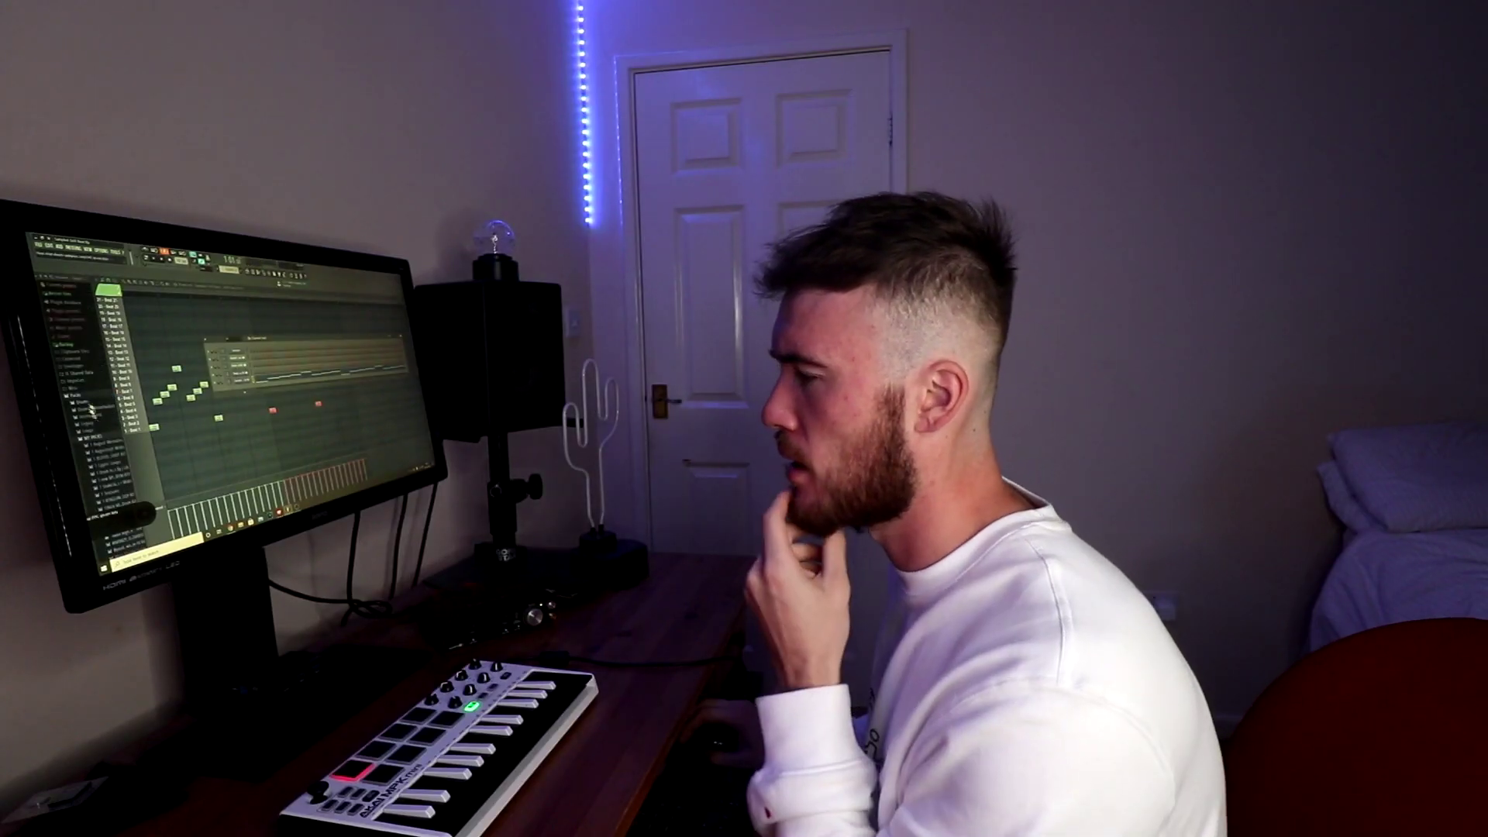
{"action": "scroll", "coordinate": [91, 404], "scroll_direction": "down", "scroll_amount": 4}
{"action": "left_click", "coordinate": [93, 403]}
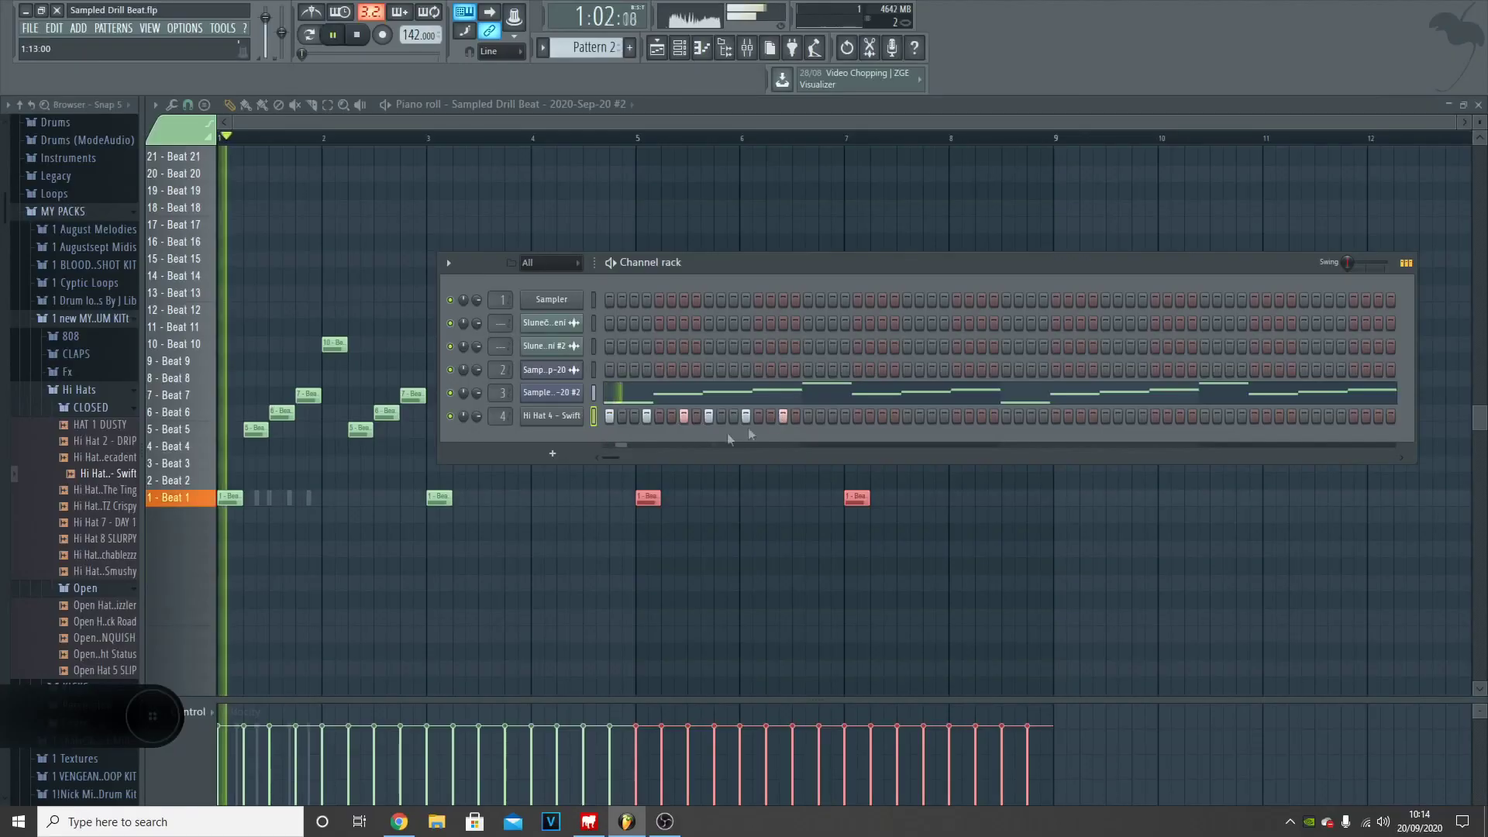
Step: Open the Hi Hat 4 - Swift notes in the piano roll and duplicate the one-bar rhythm to fill four bars
{"action": "right_click", "coordinate": [547, 417]}
{"action": "left_click", "coordinate": [602, 419]}
{"action": "key", "text": "space"}
{"action": "left_click_drag", "start_coordinate": [603, 572], "coordinate": [203, 372]}
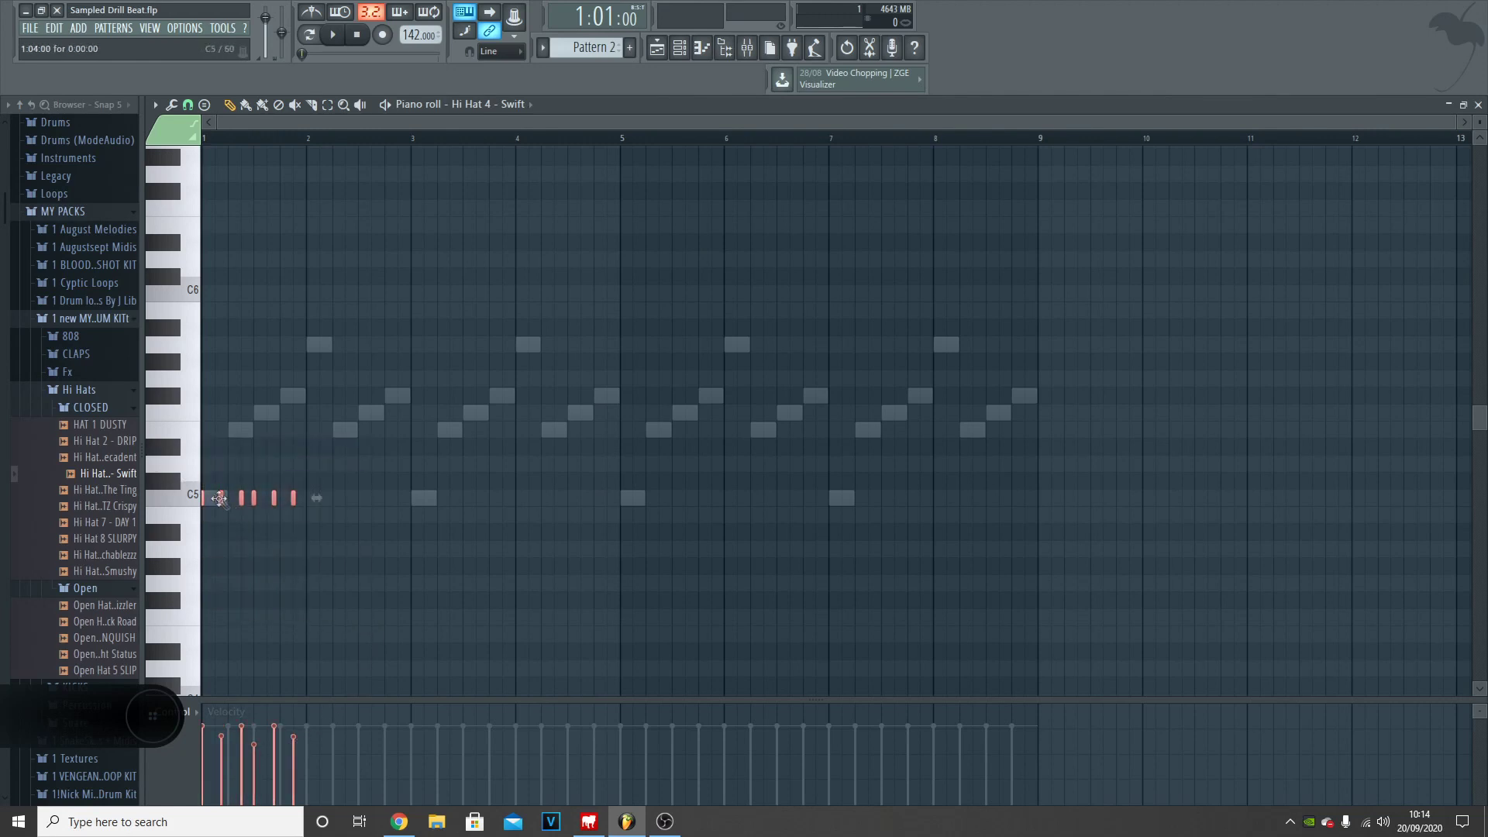
{"action": "left_click_drag", "start_coordinate": [342, 480], "coordinate": [324, 480]}
{"action": "key", "text": "ctrl+b"}
{"action": "key", "text": "ctrl+b"}
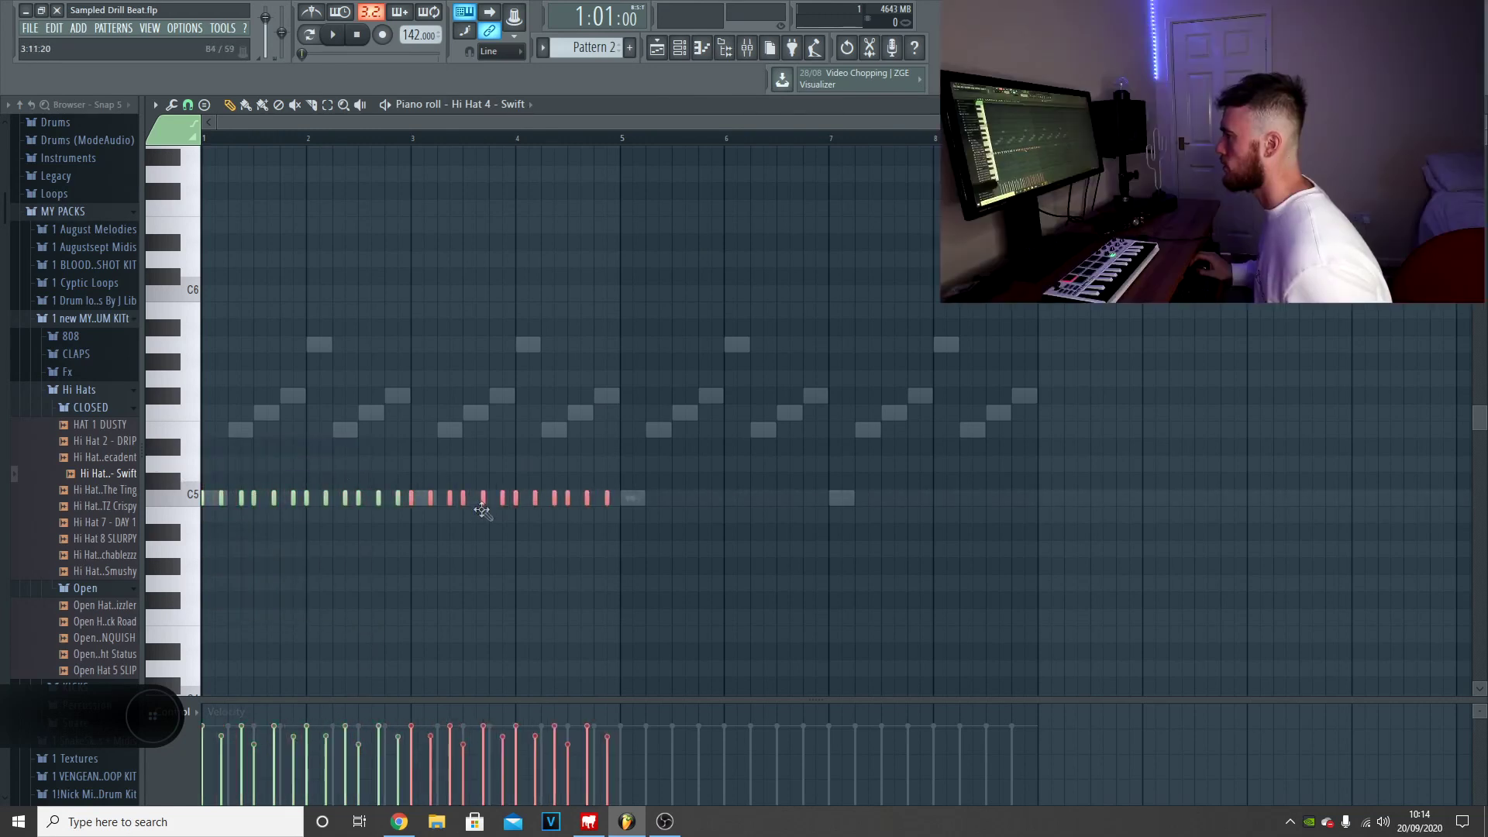
Step: Duplicate the four bars of hi-hat notes into bars 5 to 8
{"action": "key", "text": "space"}
{"action": "left_click_drag", "start_coordinate": [731, 543], "coordinate": [224, 500]}
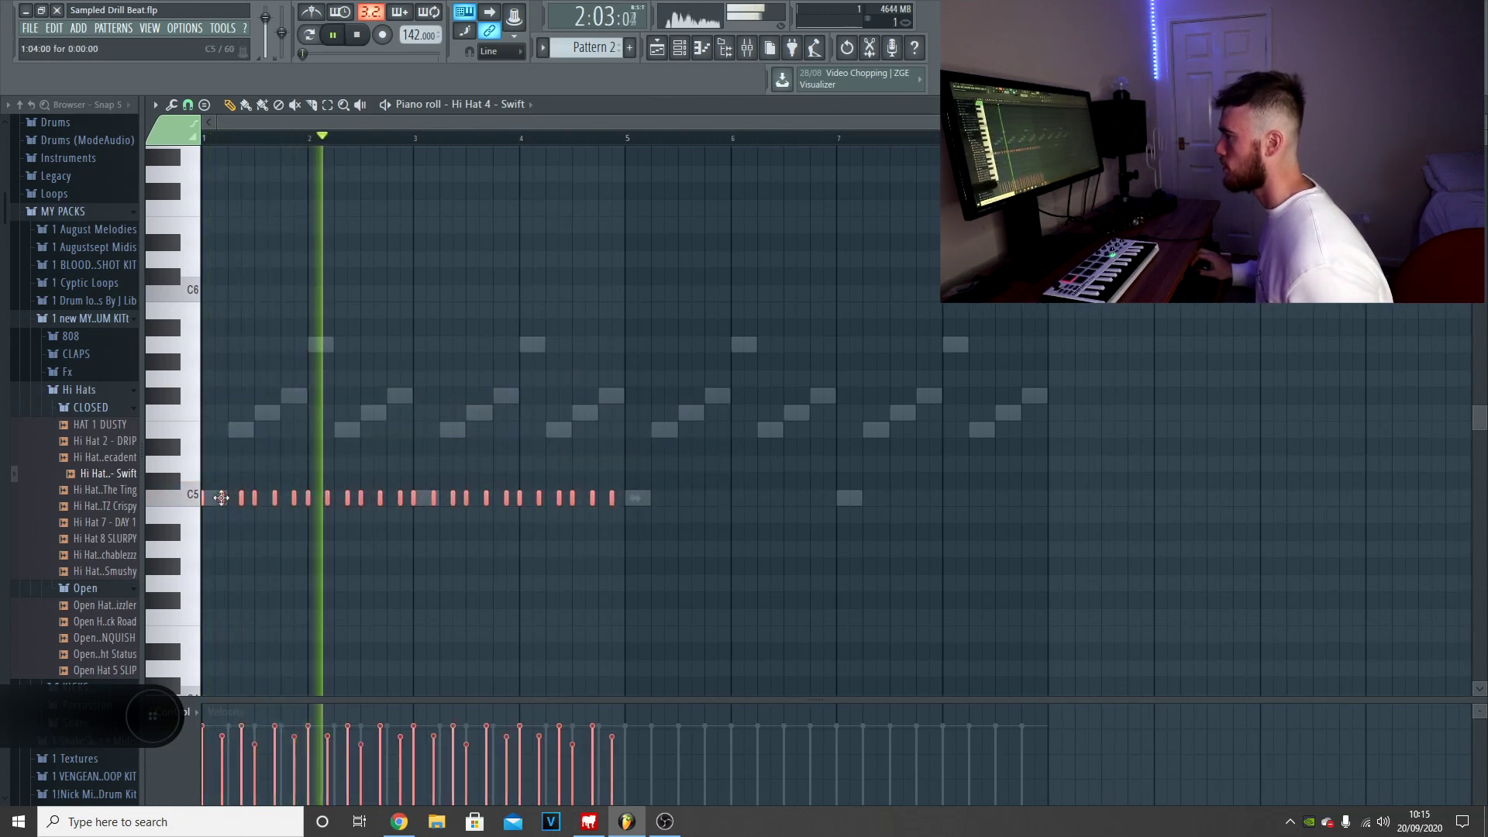
{"action": "key", "text": "ctrl+b"}
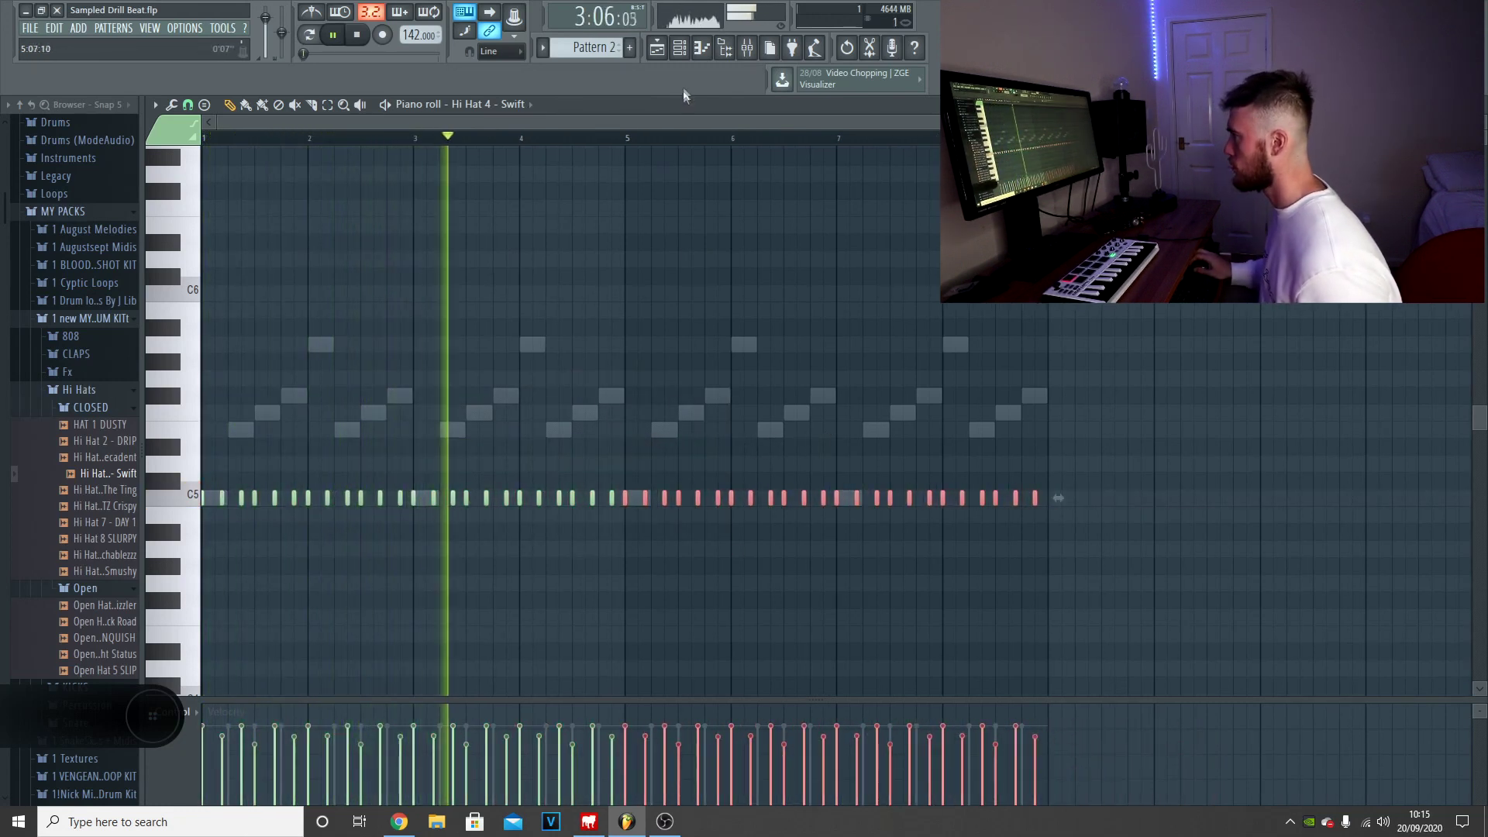
Step: Add the CLAP 10 - ITZ LIT sample with hits on steps 9 and 29, and repeat its two-bar pattern across eight bars
{"action": "key", "text": "F6"}
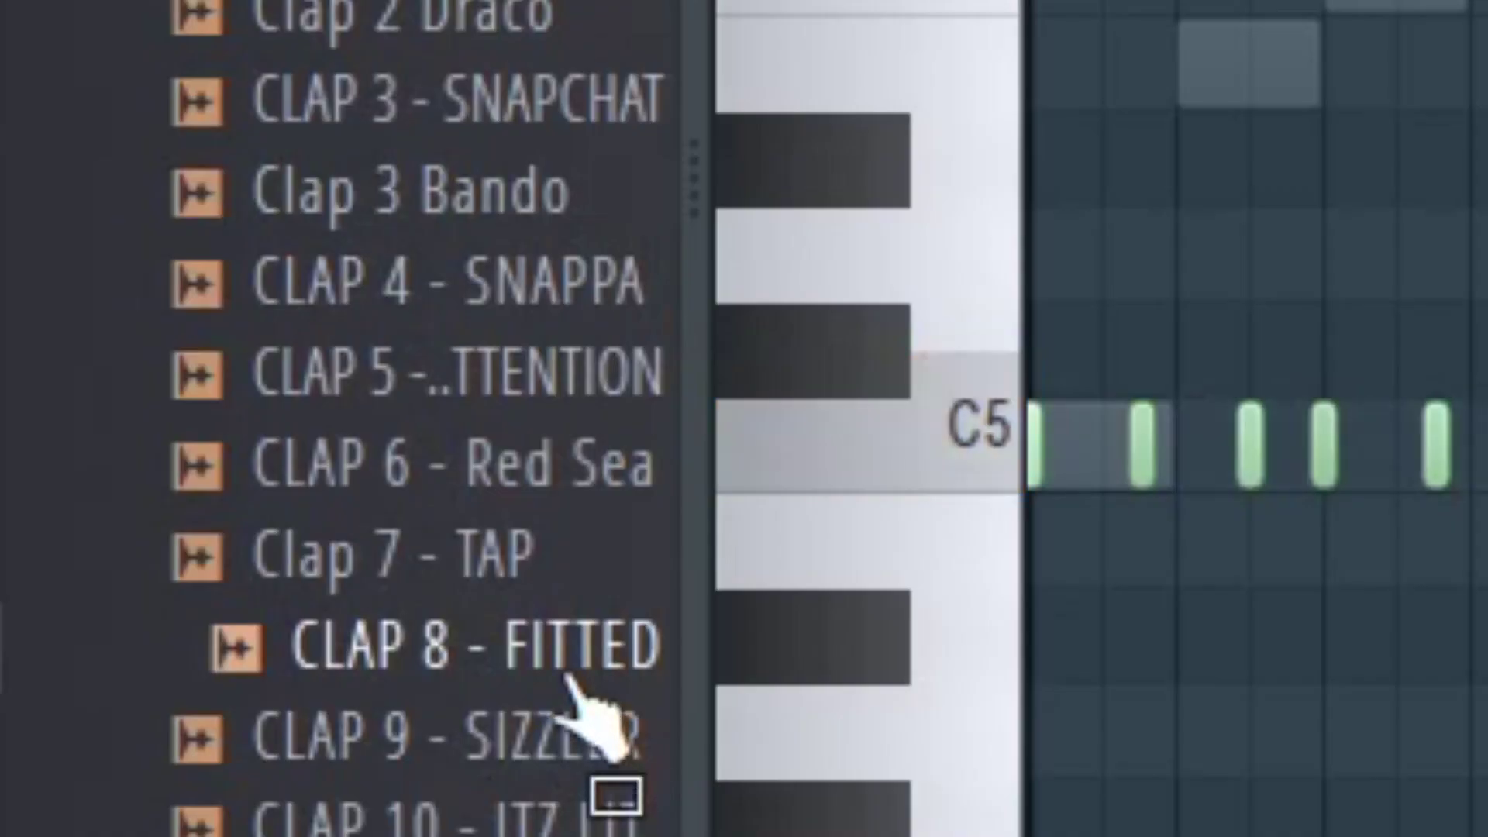
{"action": "left_click", "coordinate": [562, 822]}
{"action": "left_click", "coordinate": [562, 836]}
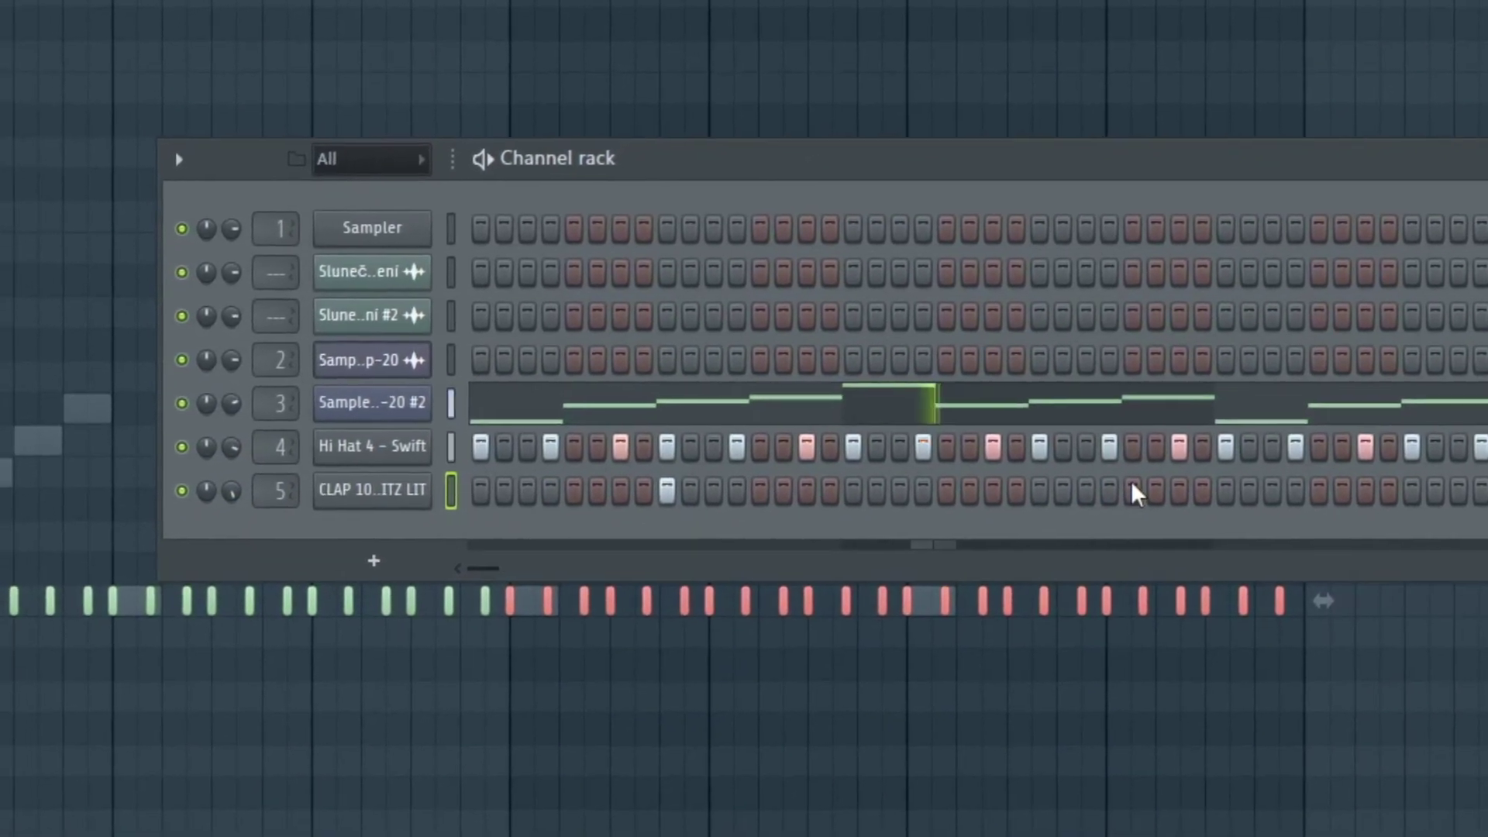
{"action": "left_click", "coordinate": [1130, 492]}
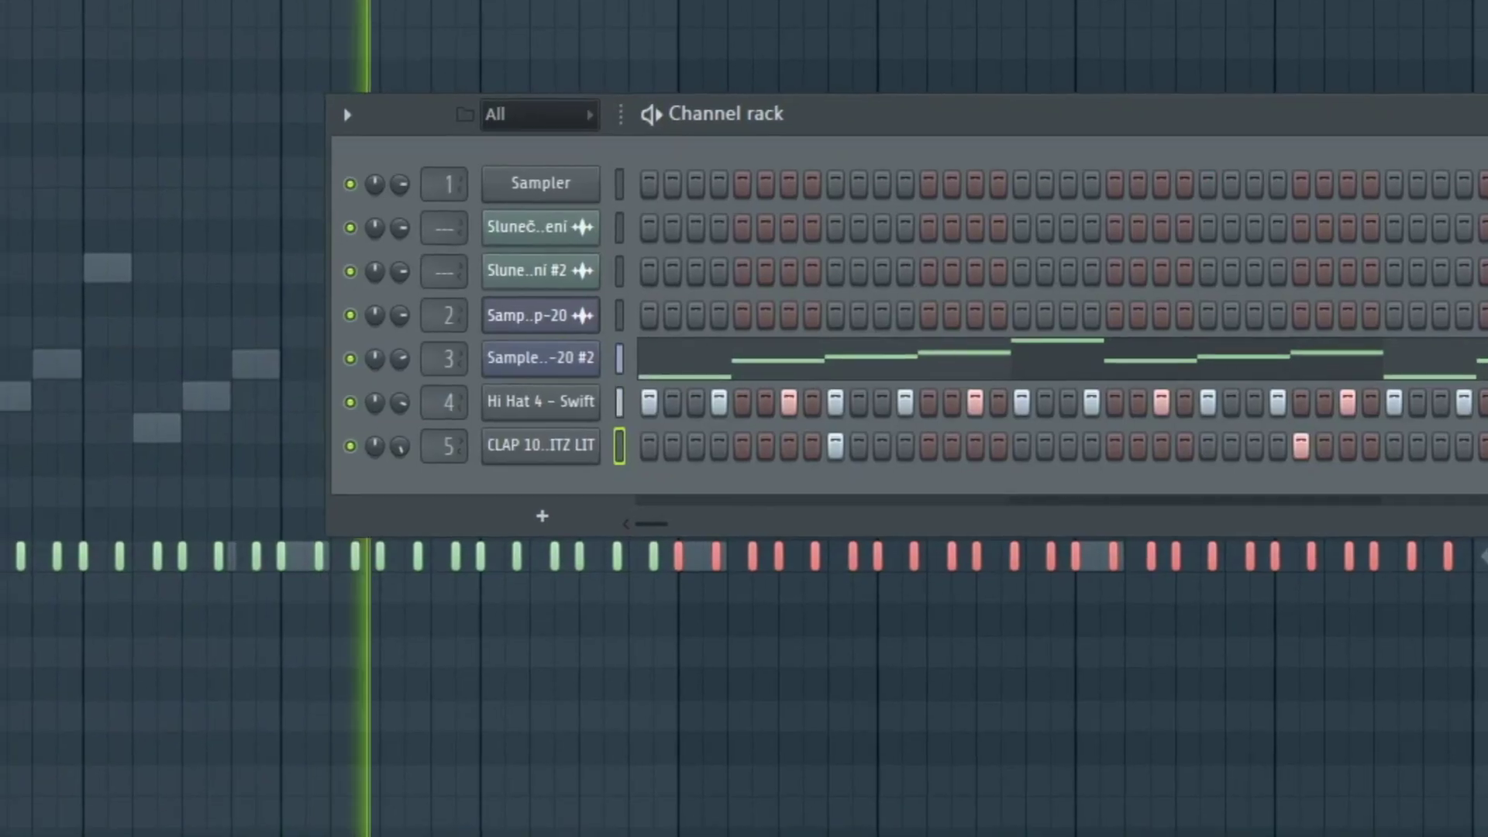
{"action": "right_click", "coordinate": [582, 446]}
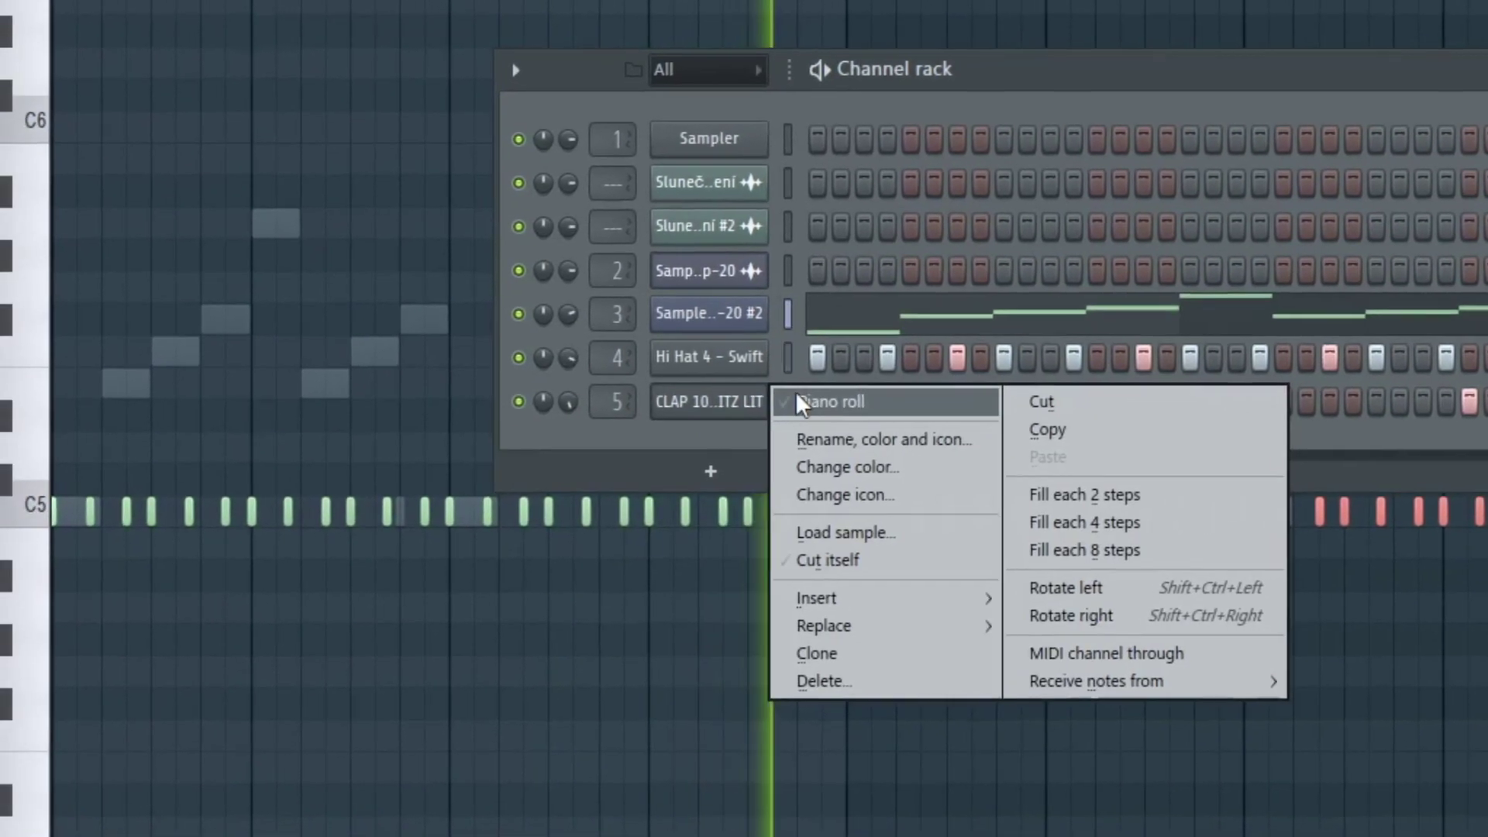
{"action": "left_click", "coordinate": [798, 403]}
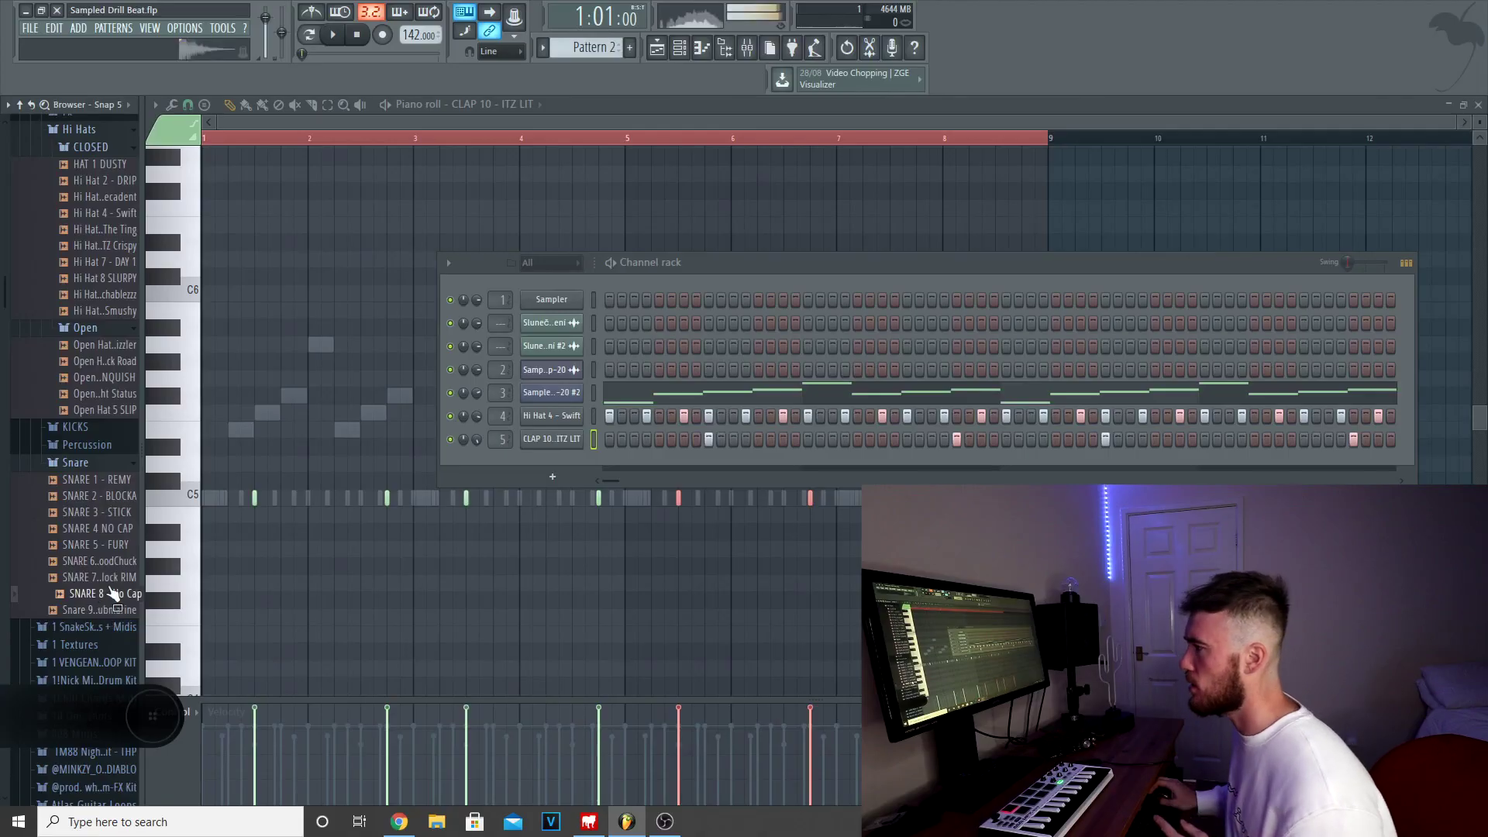
Step: Add the SNARE 7 rim sample with hits on steps 29 and 61, and apply Fruity Reeverb 2 with a raised low cut on Insert 6
{"action": "left_click_drag", "start_coordinate": [112, 577], "coordinate": [562, 485]}
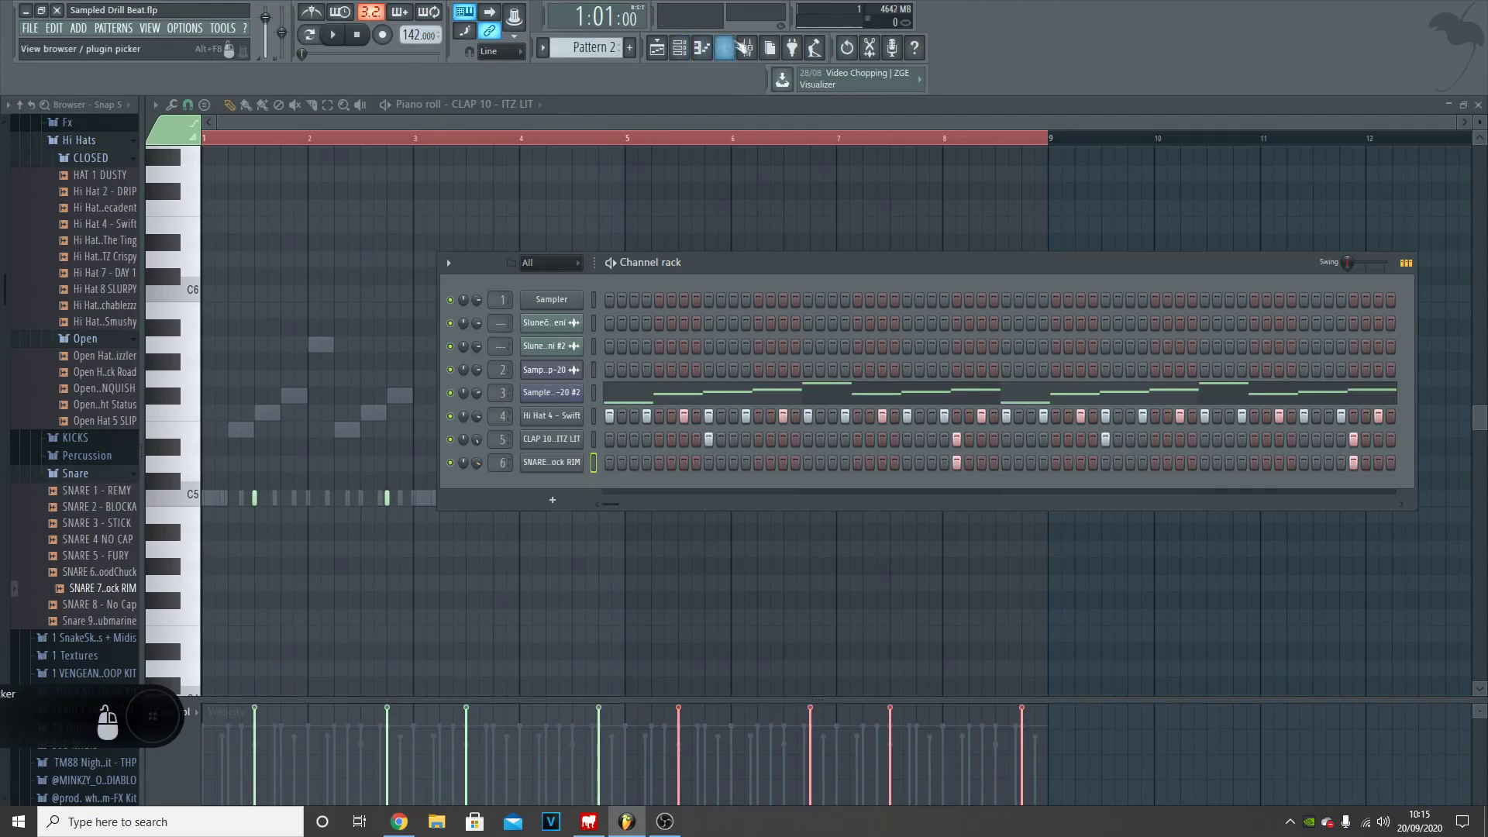
{"action": "key", "text": "F9"}
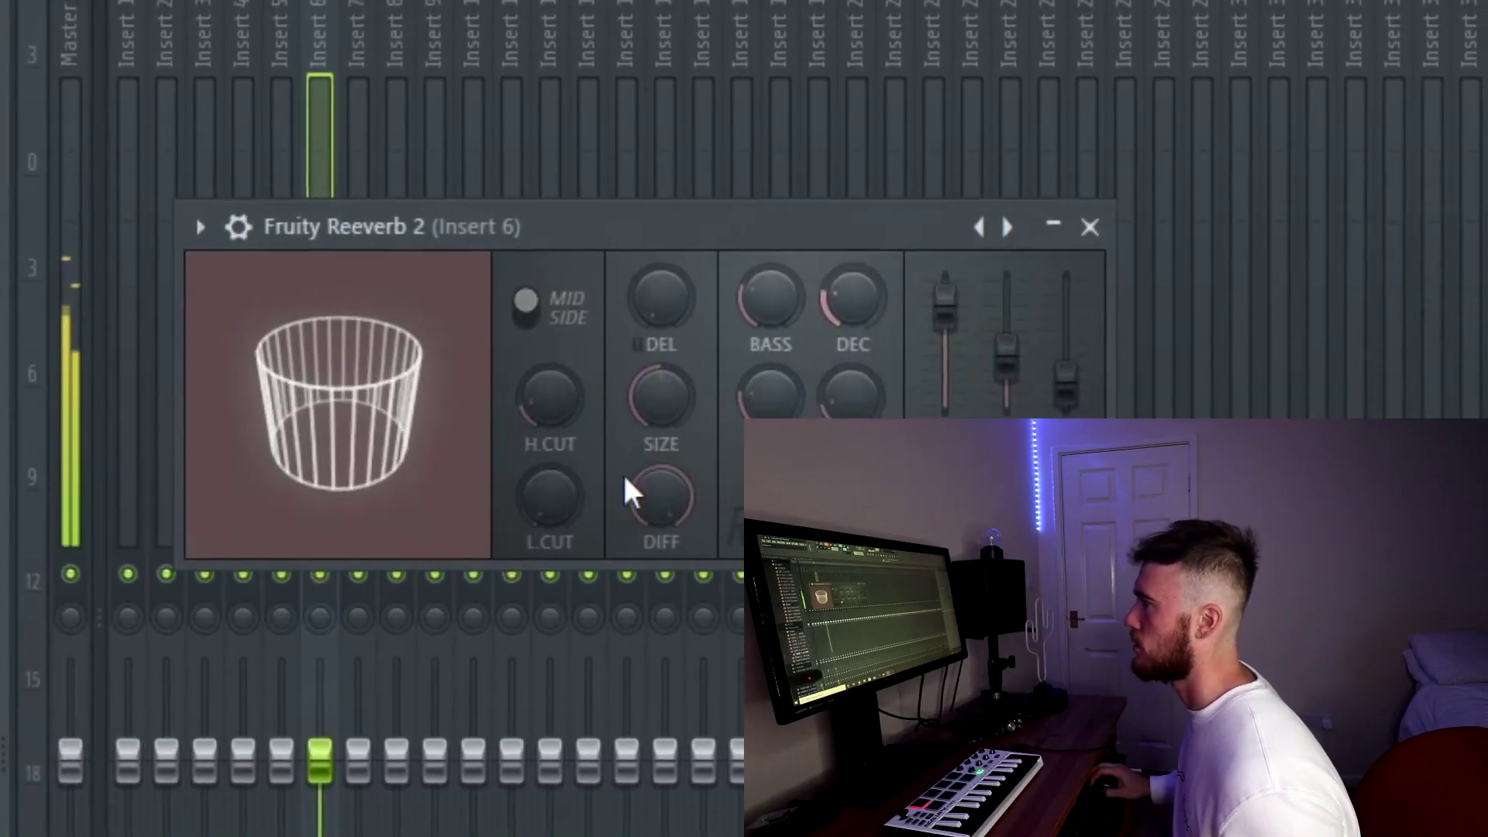
{"action": "left_click_drag", "start_coordinate": [547, 519], "coordinate": [546, 506]}
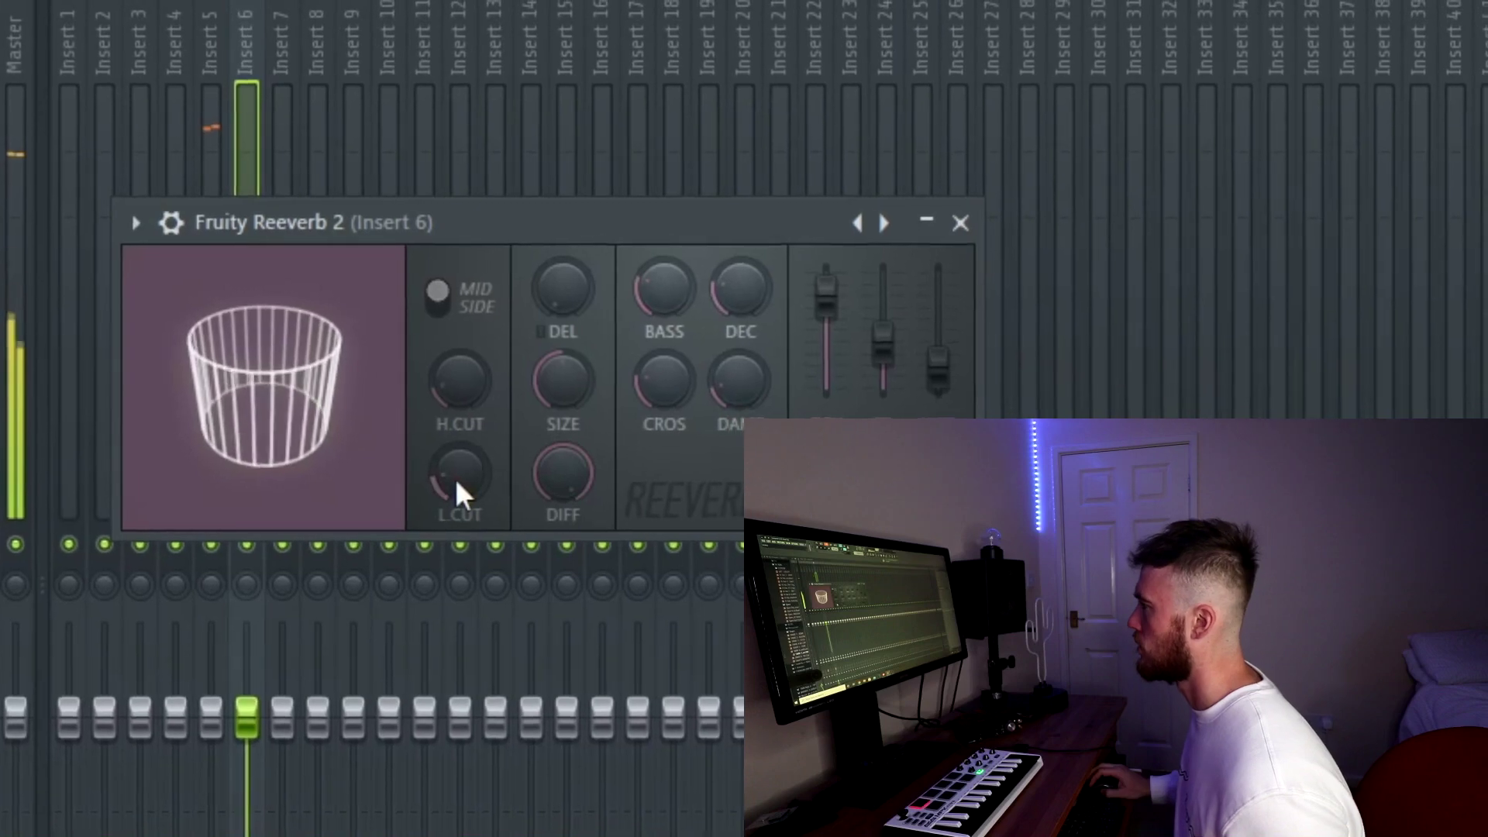
{"action": "left_click", "coordinate": [960, 224]}
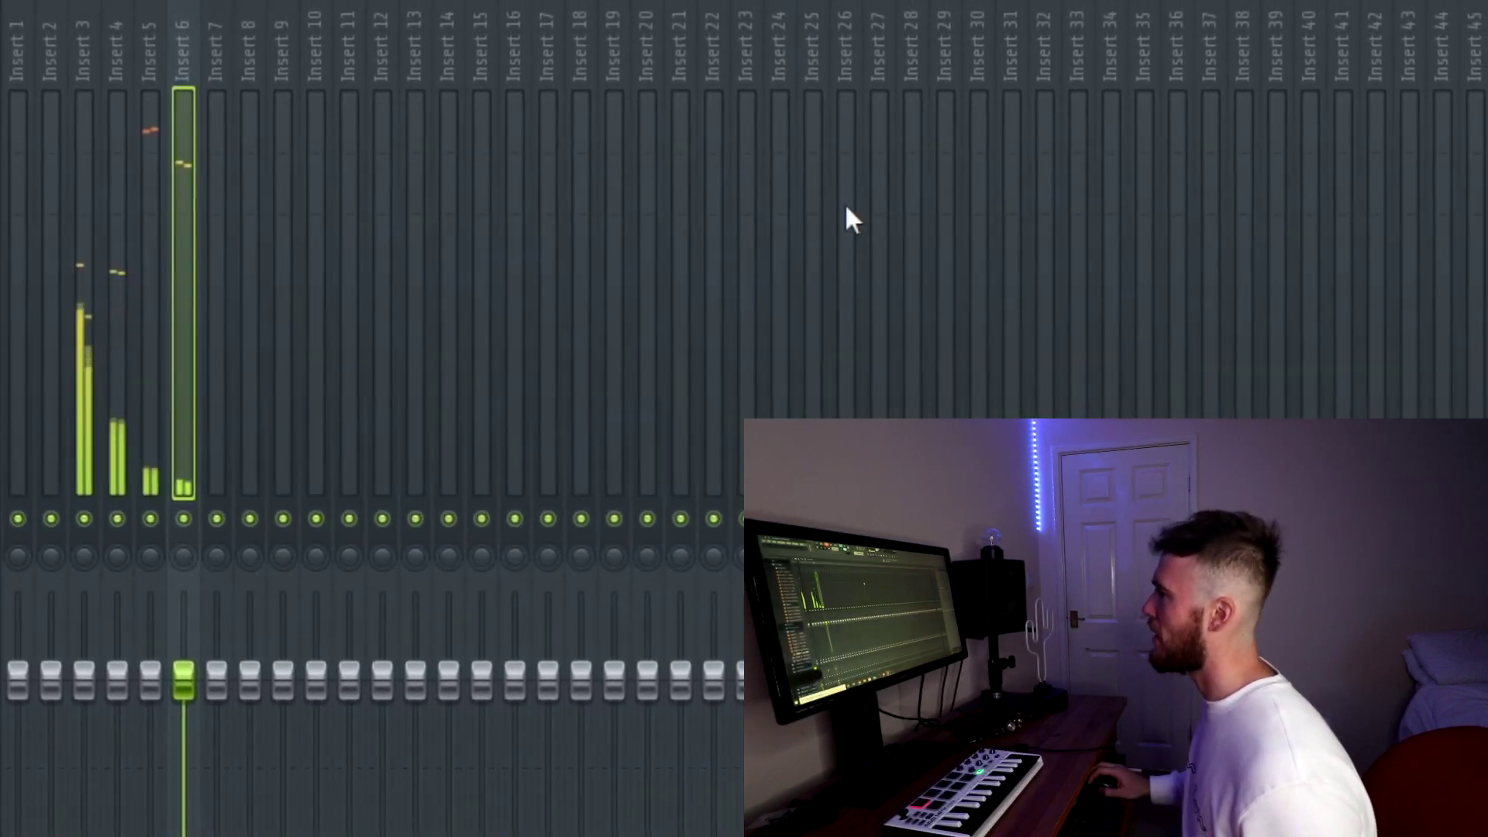
Step: Load the HalfTime effect on mixer Insert 7 and close its window
{"action": "key", "text": "F6"}
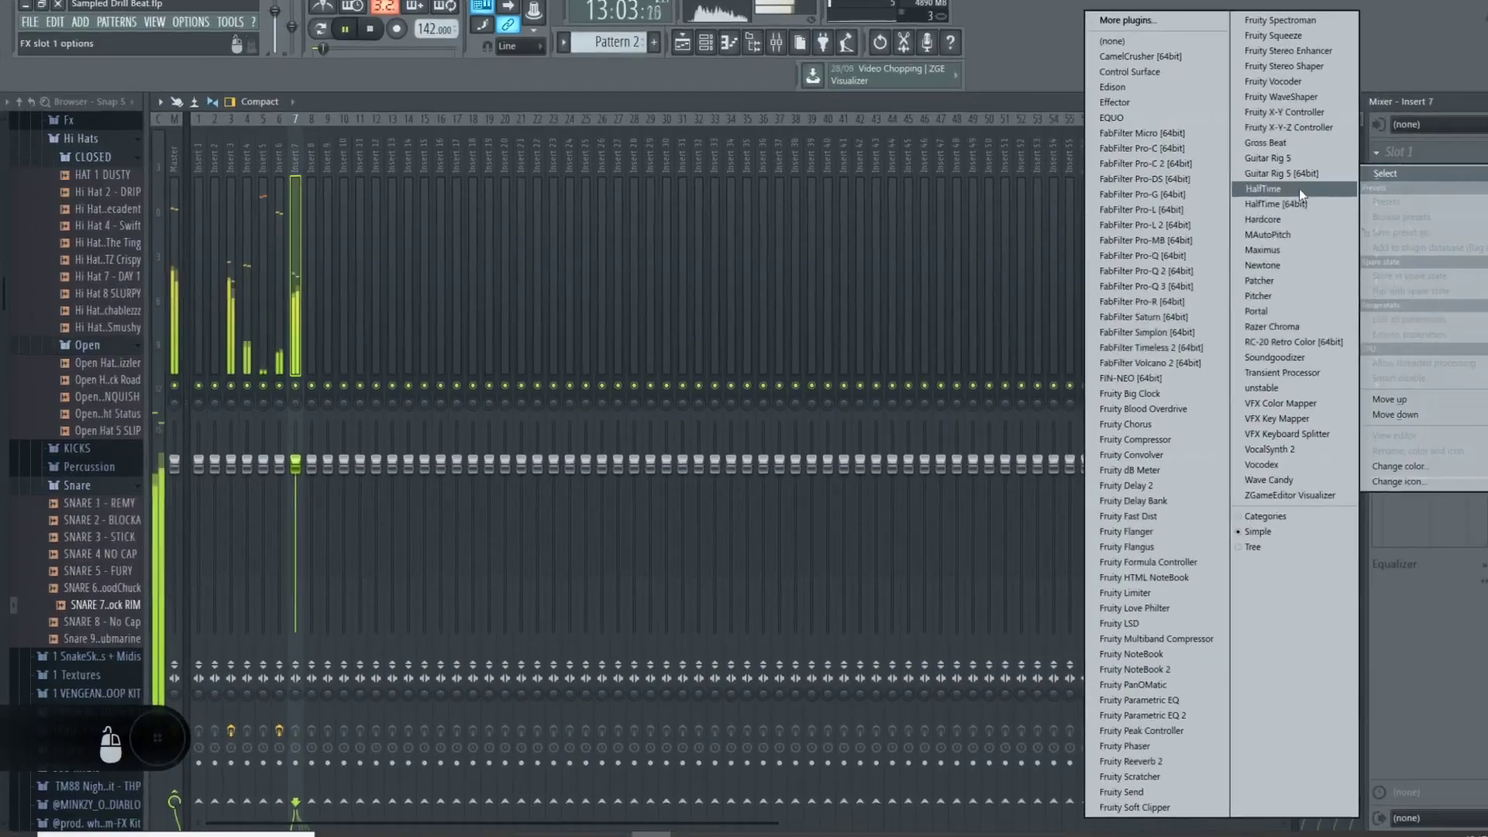
{"action": "left_click", "coordinate": [1263, 190]}
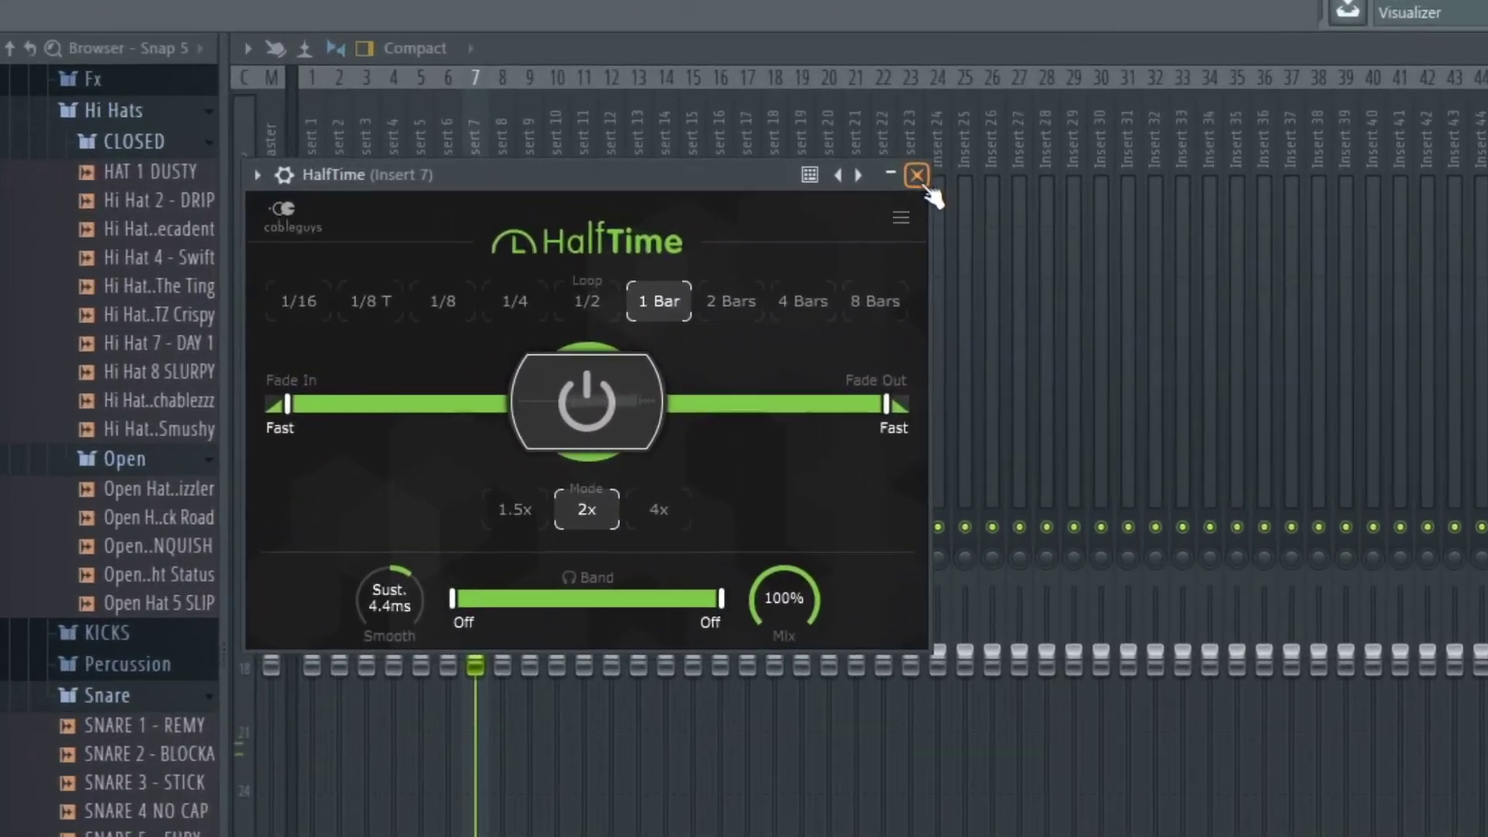
{"action": "left_click", "coordinate": [617, 177]}
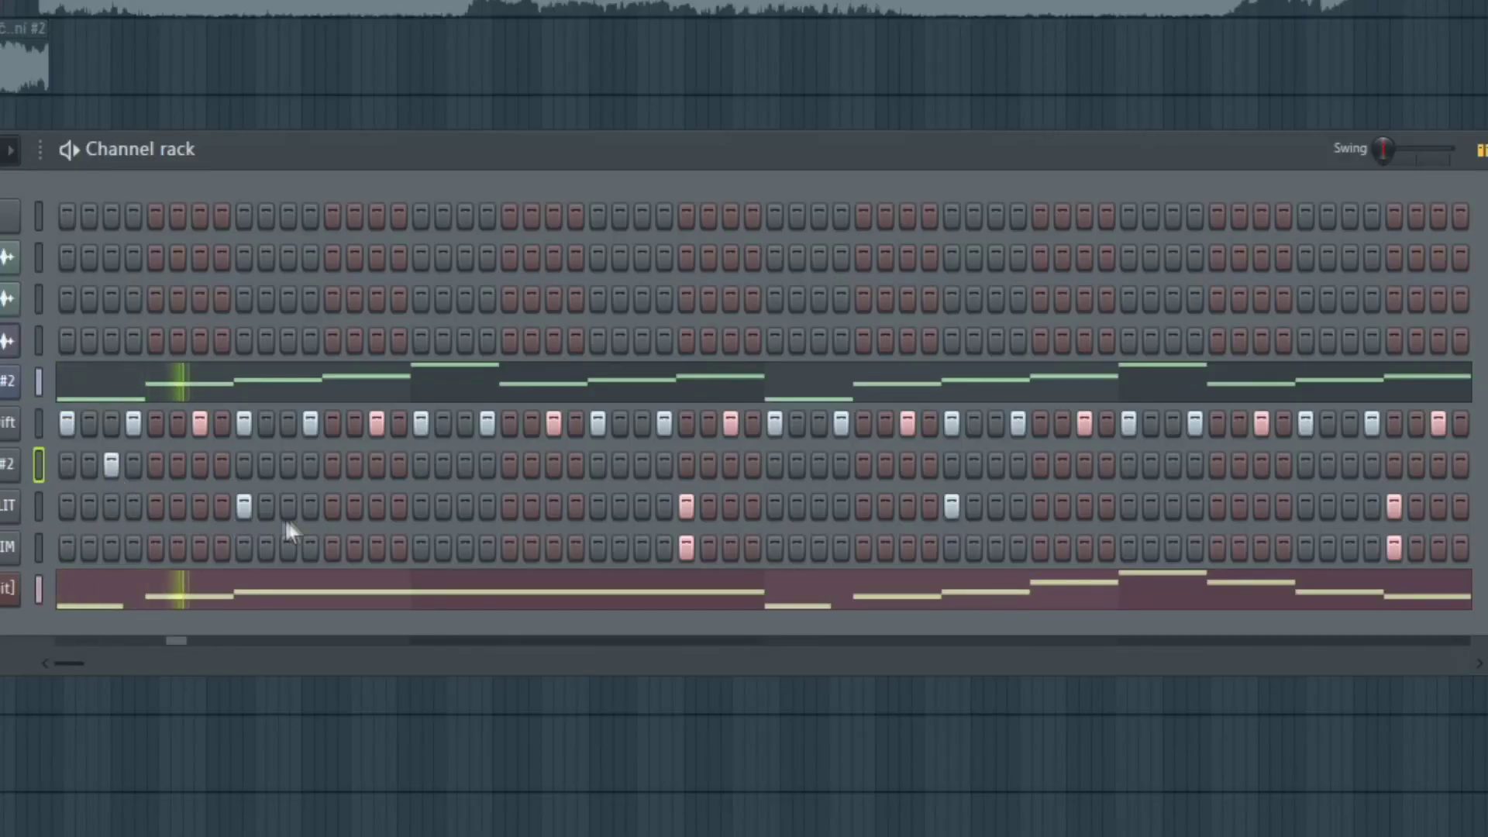
Step: Add hits on steps 22, 38 and 54 of the second hi-hat channel, Hi Hat 4 - Swift #2
{"action": "left_click", "coordinate": [528, 463]}
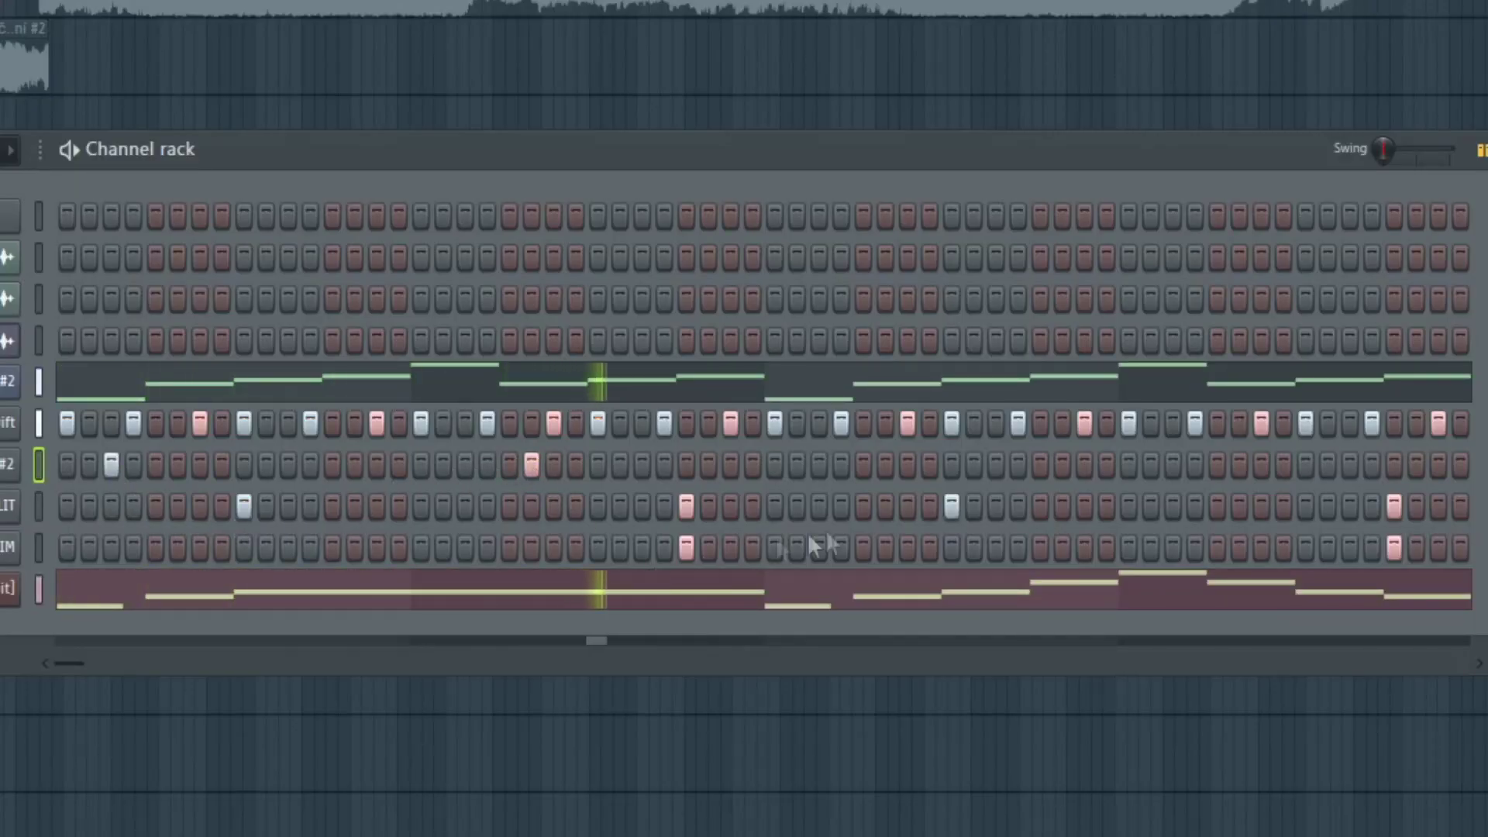
{"action": "left_click", "coordinate": [883, 467]}
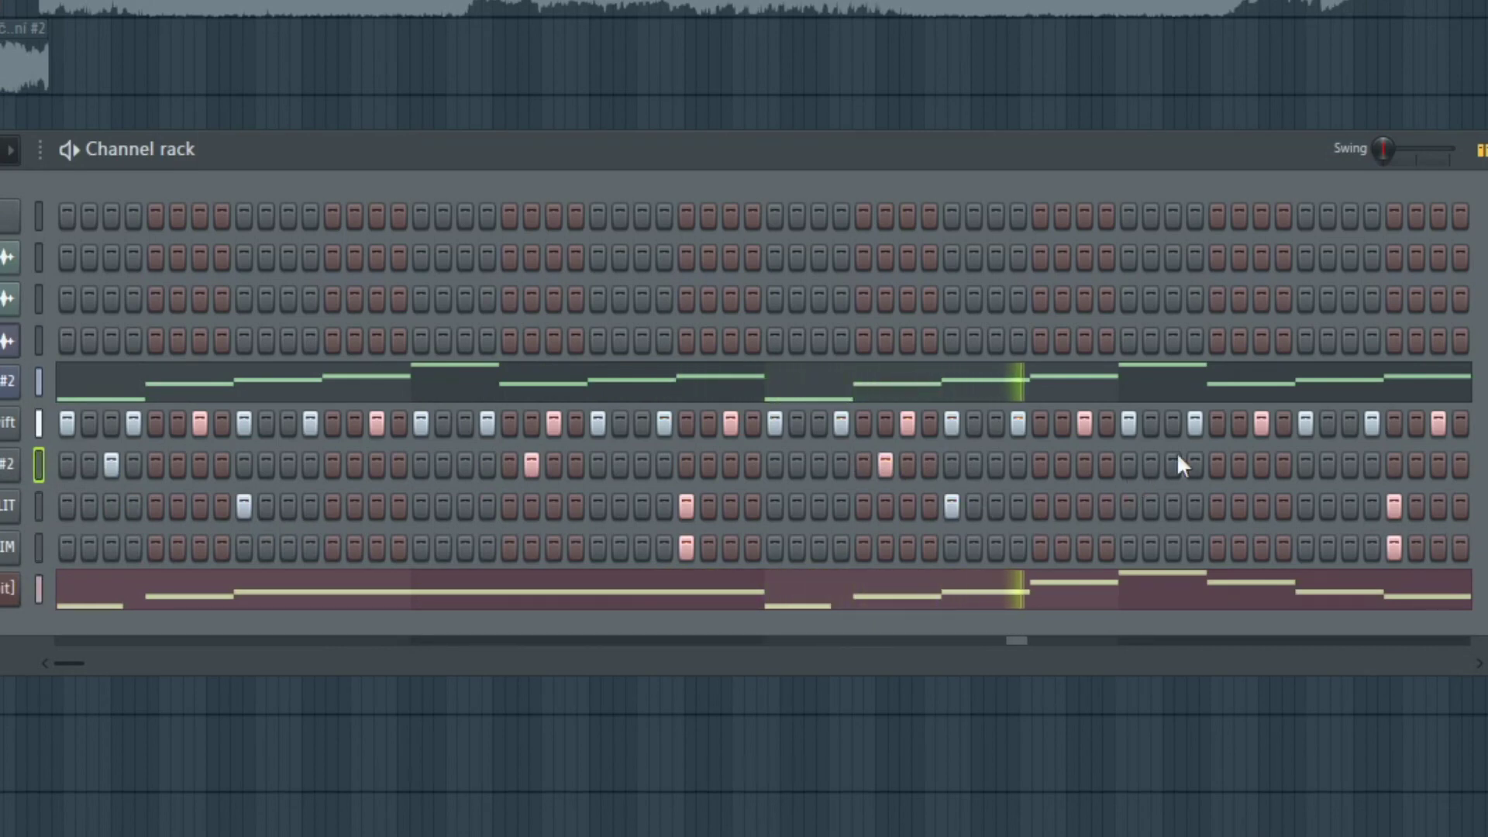
{"action": "left_click", "coordinate": [1238, 465]}
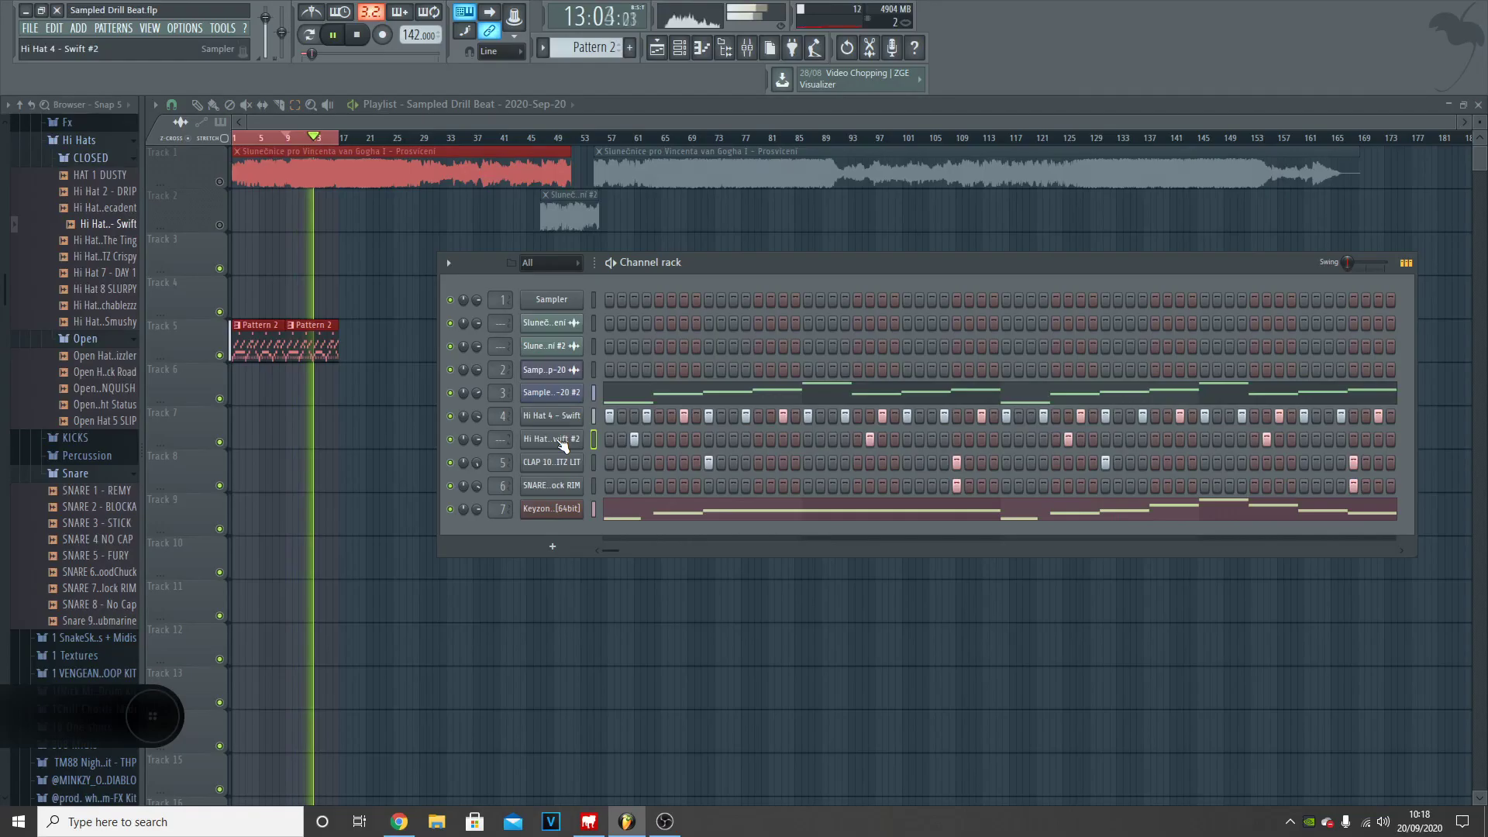
Step: Open the second hi-hat channel, Hi Hat 4 - Swift #2, in the piano roll and select its four hits across the first four bars
{"action": "right_click", "coordinate": [561, 442]}
{"action": "left_click", "coordinate": [601, 436]}
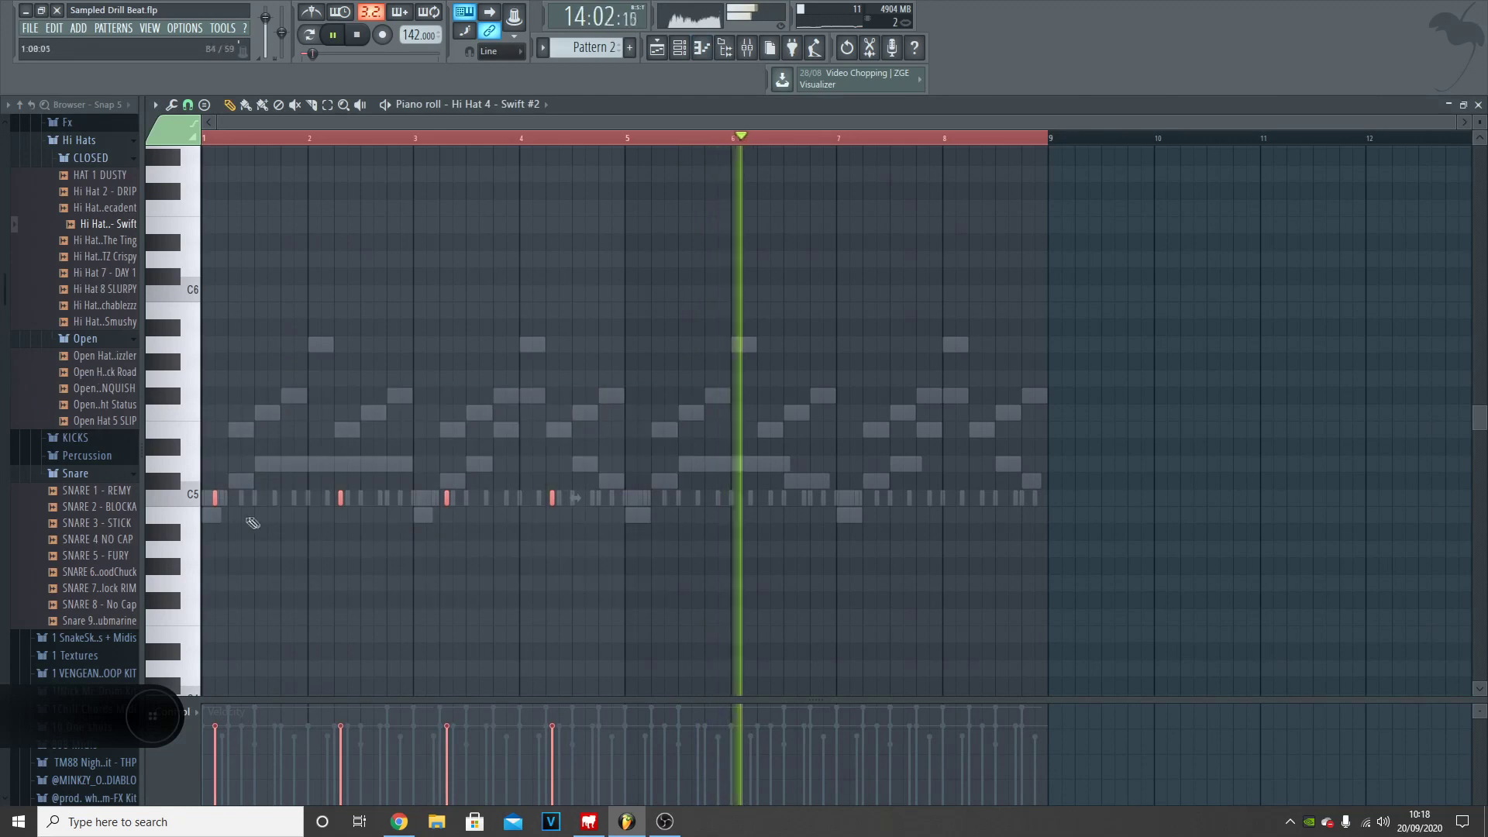
{"action": "left_click_drag", "start_coordinate": [216, 502], "coordinate": [612, 502]}
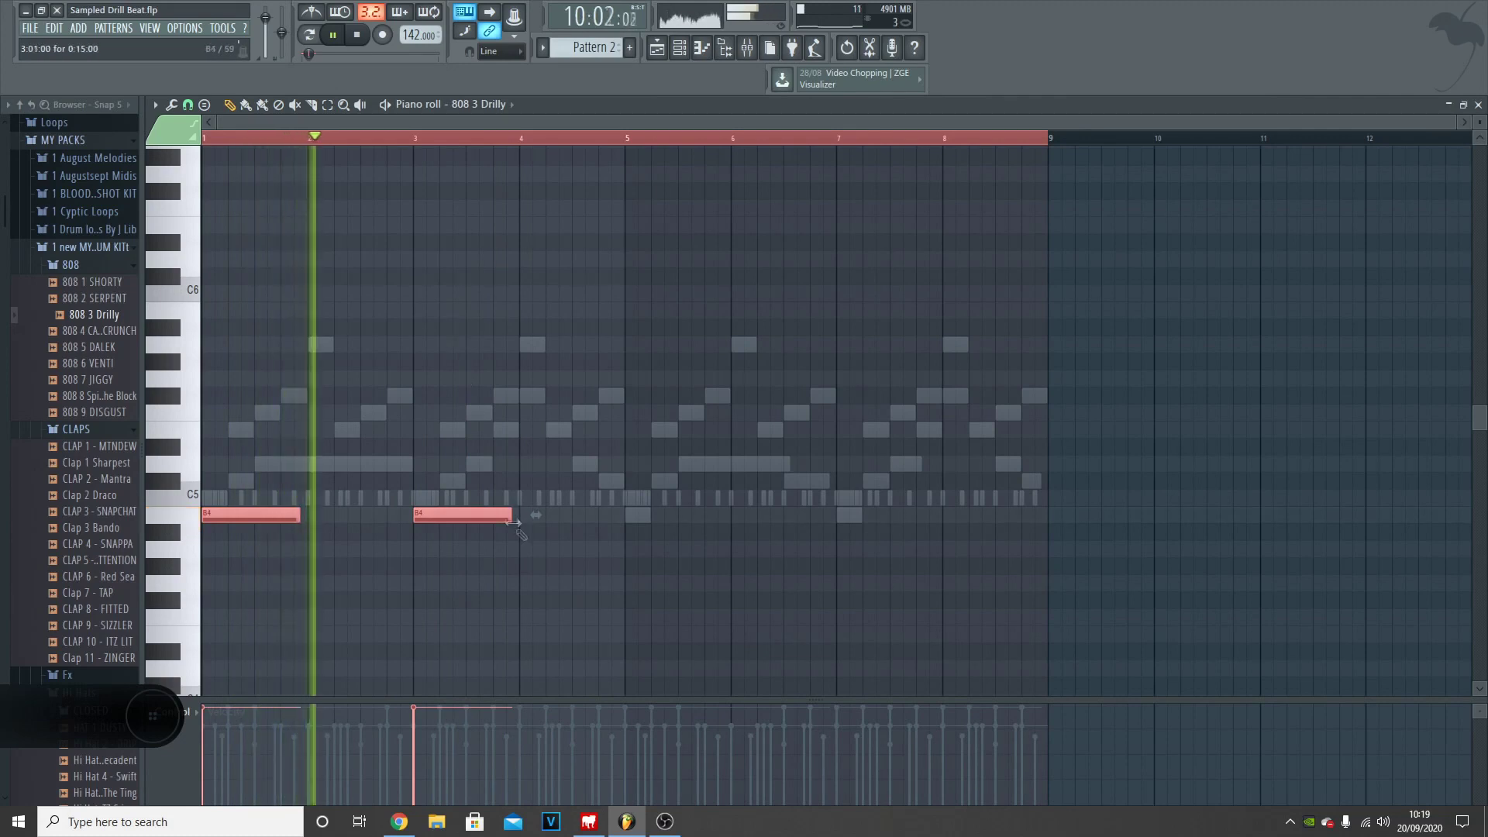
Step: Add an 808 3 Drilly B4 note from step 9 to the end of bar 4, and make the B5 note above it a slide note
{"action": "left_click", "coordinate": [572, 515]}
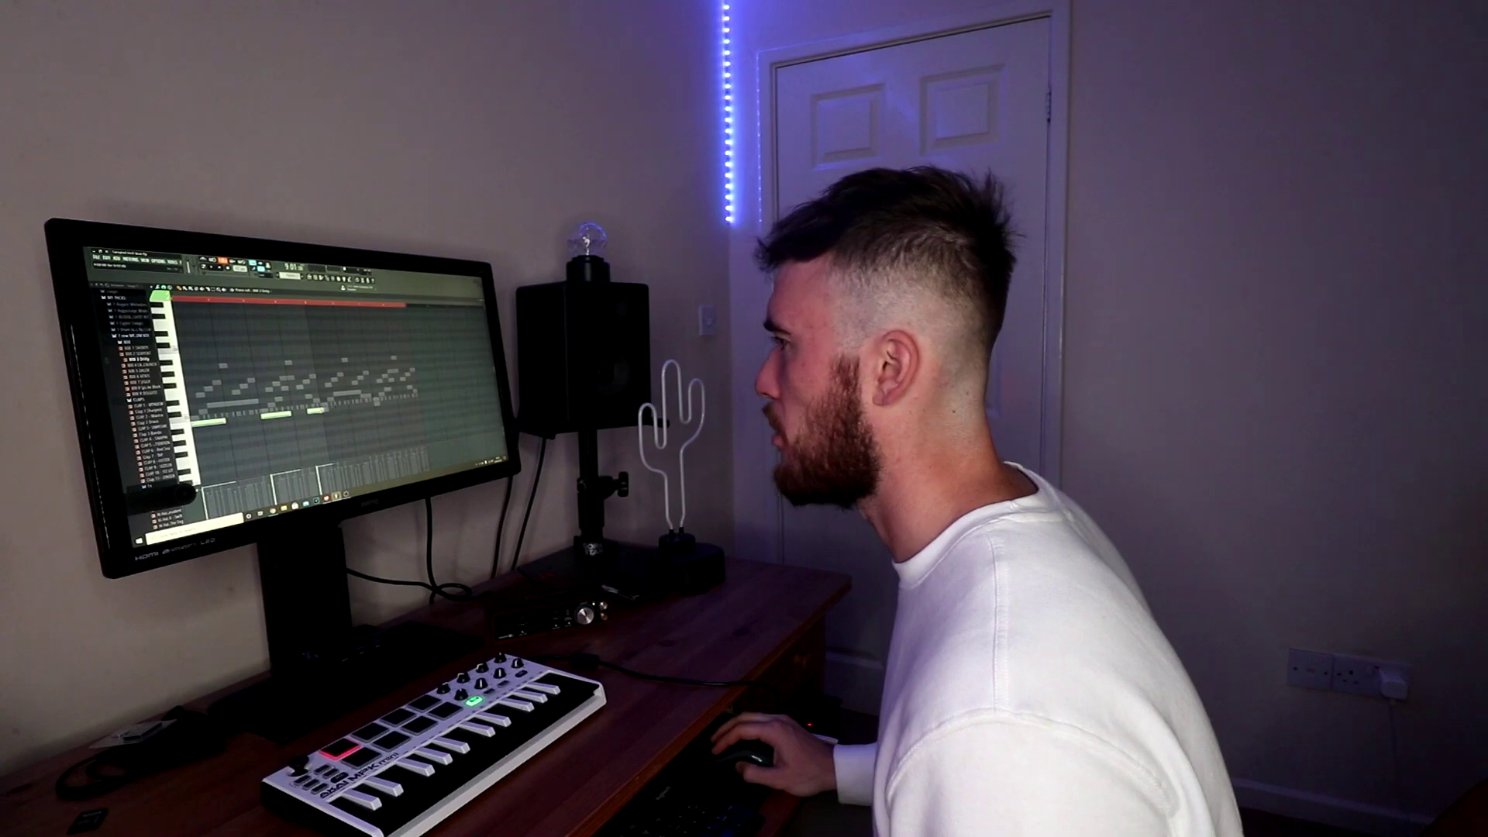
{"action": "left_click_drag", "start_coordinate": [669, 514], "coordinate": [624, 515]}
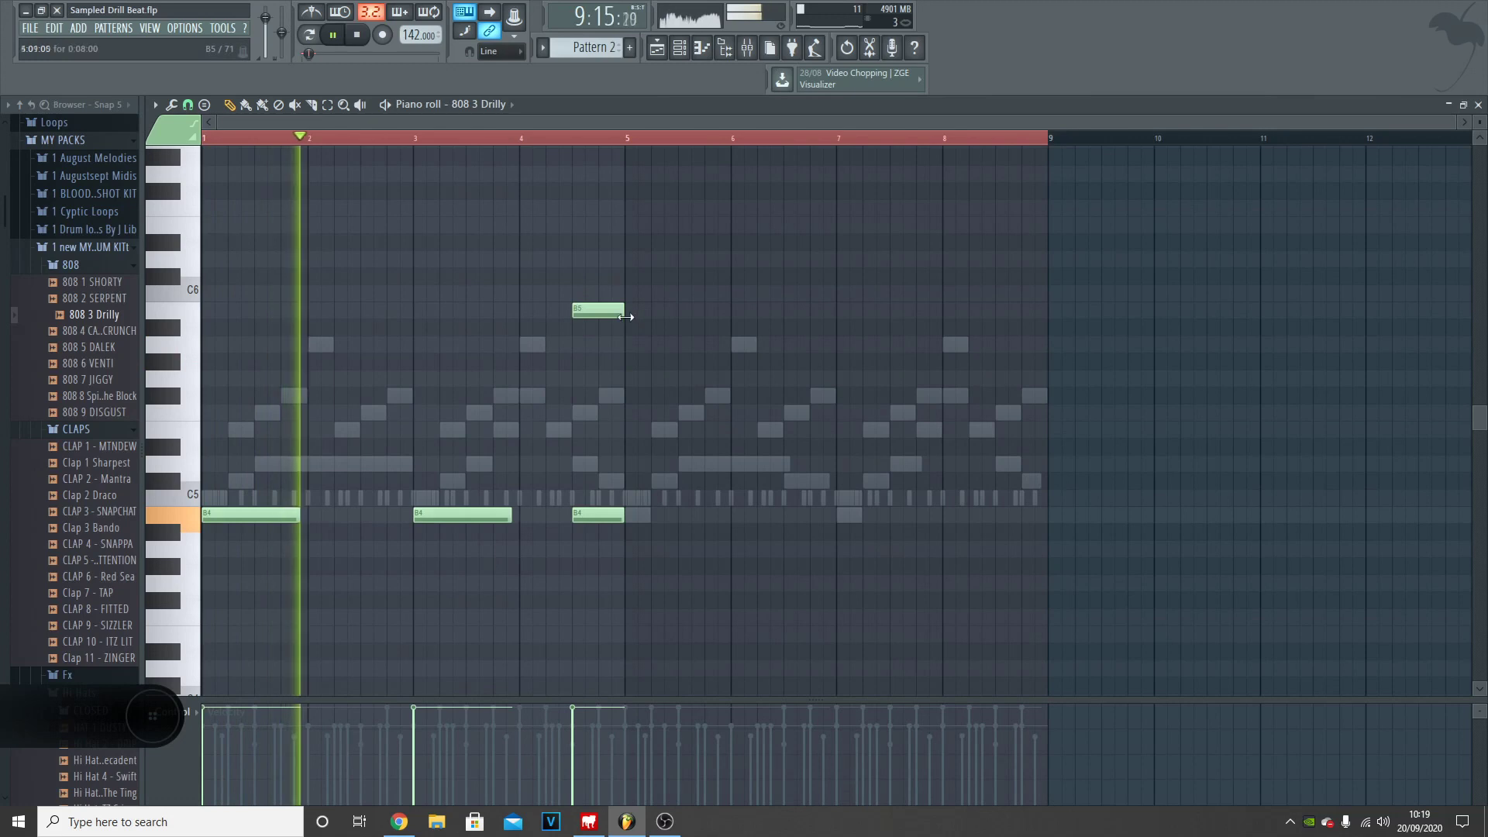
{"action": "scroll", "coordinate": [573, 312], "scroll_direction": "up", "scroll_amount": 2}
{"action": "double_click", "coordinate": [577, 310]}
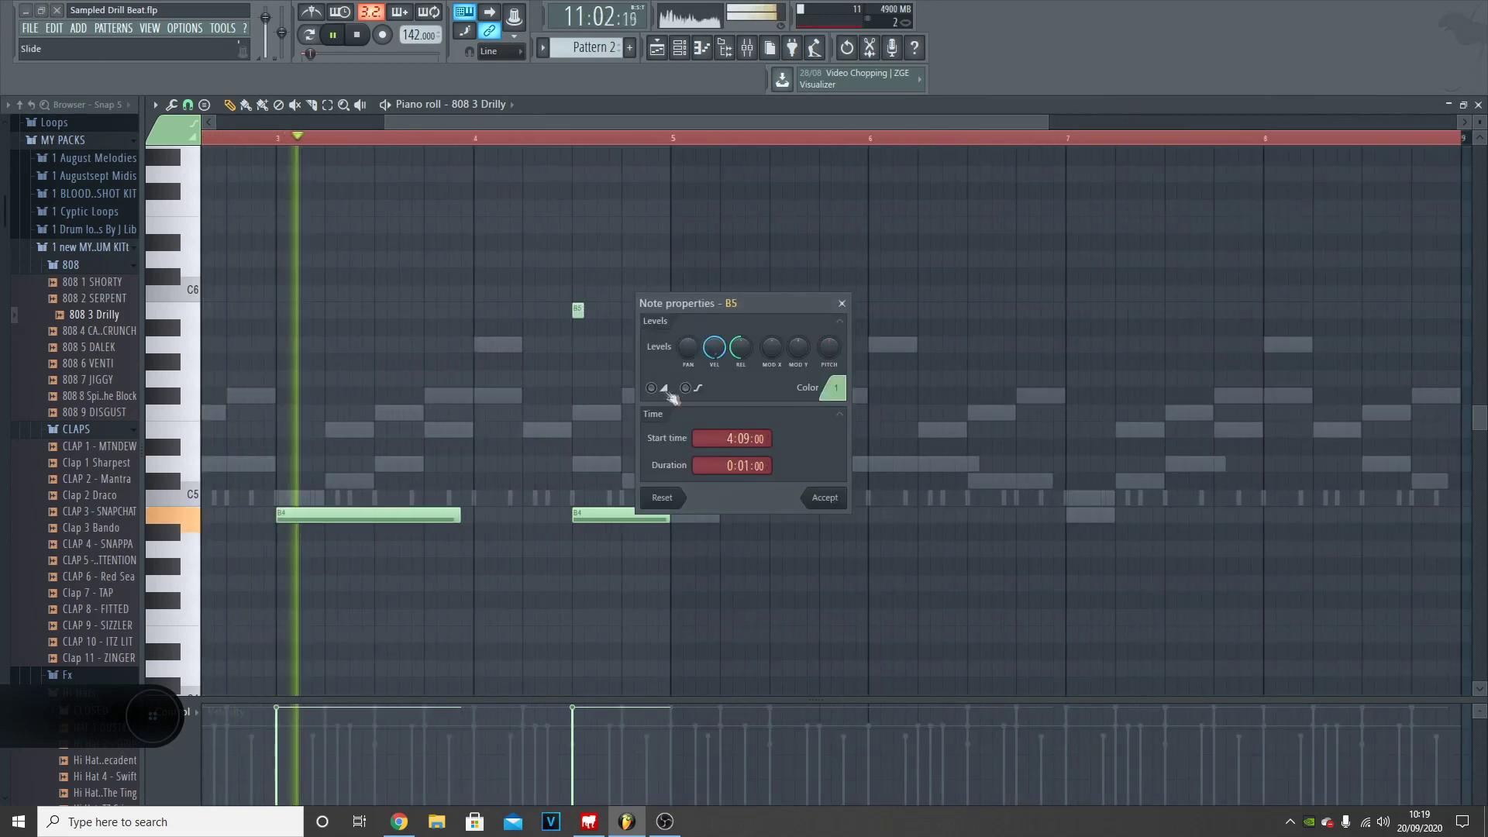
{"action": "left_click", "coordinate": [821, 497]}
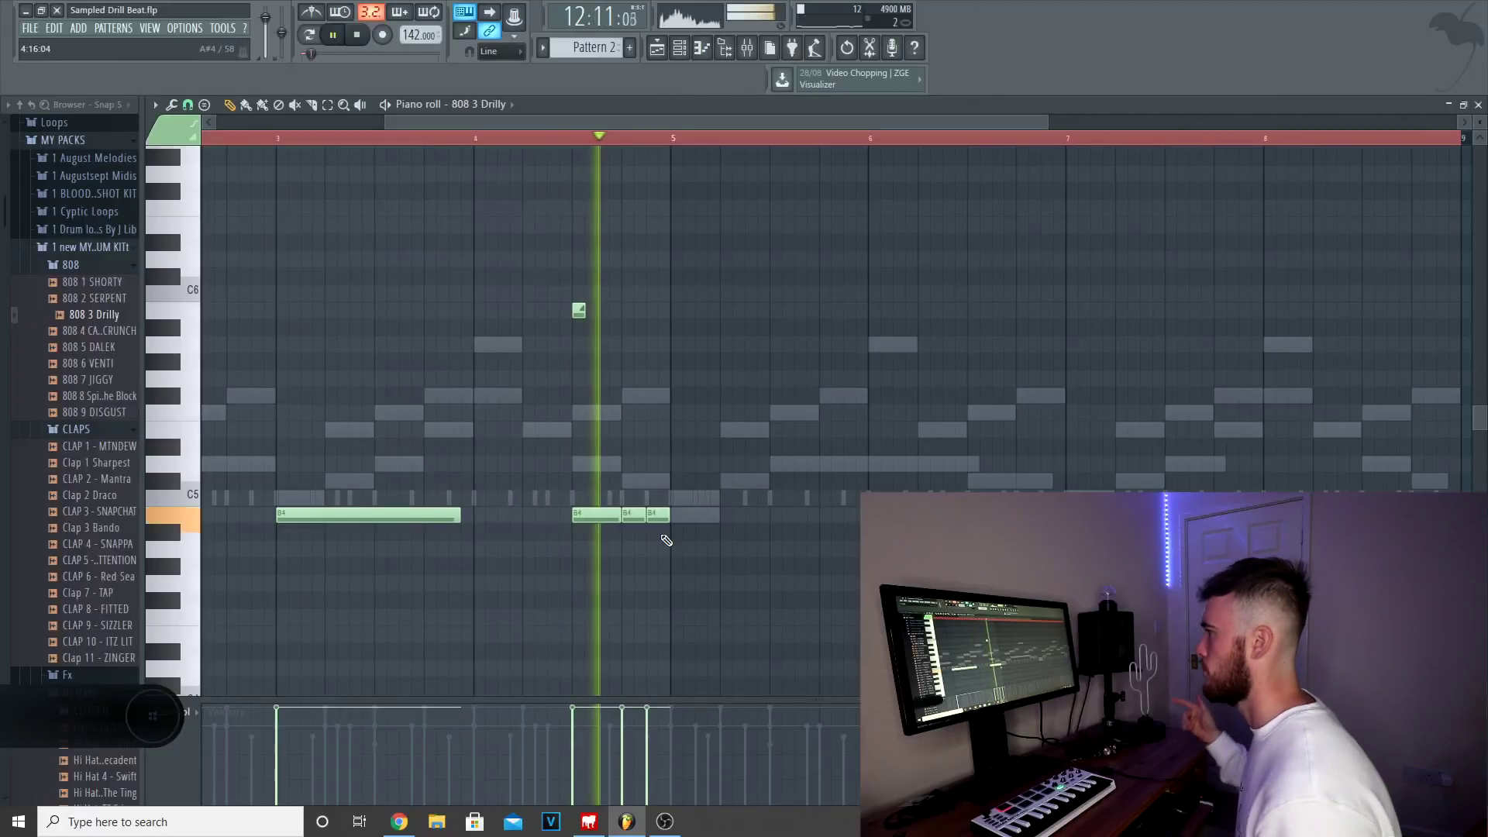
Step: Add a long B4 note to the 808 line at the start of bar 5, directly after the short notes closing bar 4
{"action": "key", "text": "space"}
{"action": "key", "text": "space"}
{"action": "scroll", "coordinate": [666, 541], "scroll_direction": "down", "scroll_amount": 3}
{"action": "left_click_drag", "start_coordinate": [269, 517], "coordinate": [690, 547]}
{"action": "scroll", "coordinate": [575, 430], "scroll_direction": "up", "scroll_amount": 3}
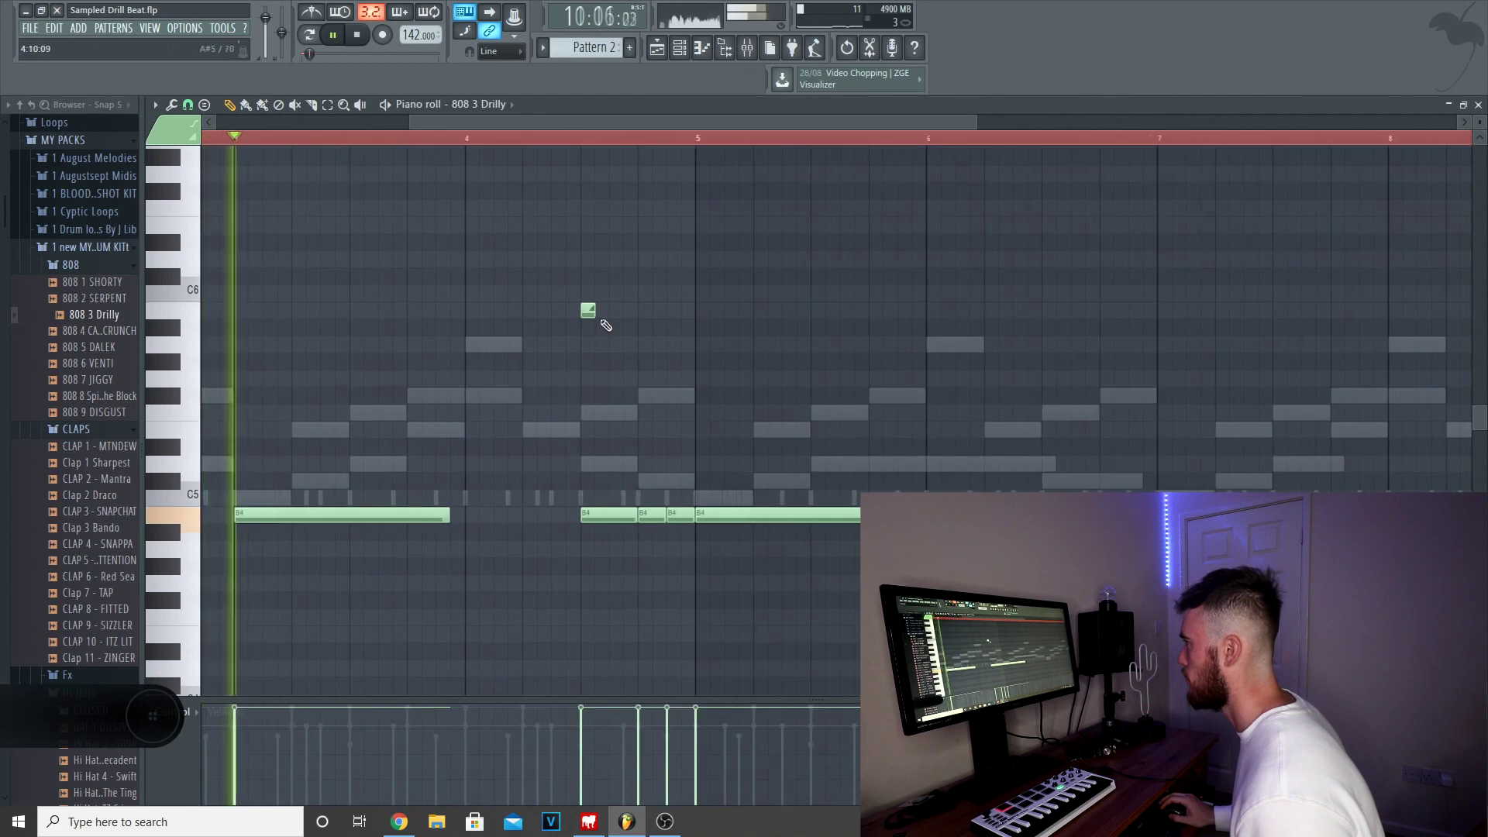
Step: Place a B5 slide note just after step 13 of bar 4, and raise the slide note on step 9 by one octave
{"action": "left_click_drag", "start_coordinate": [589, 317], "coordinate": [674, 322]}
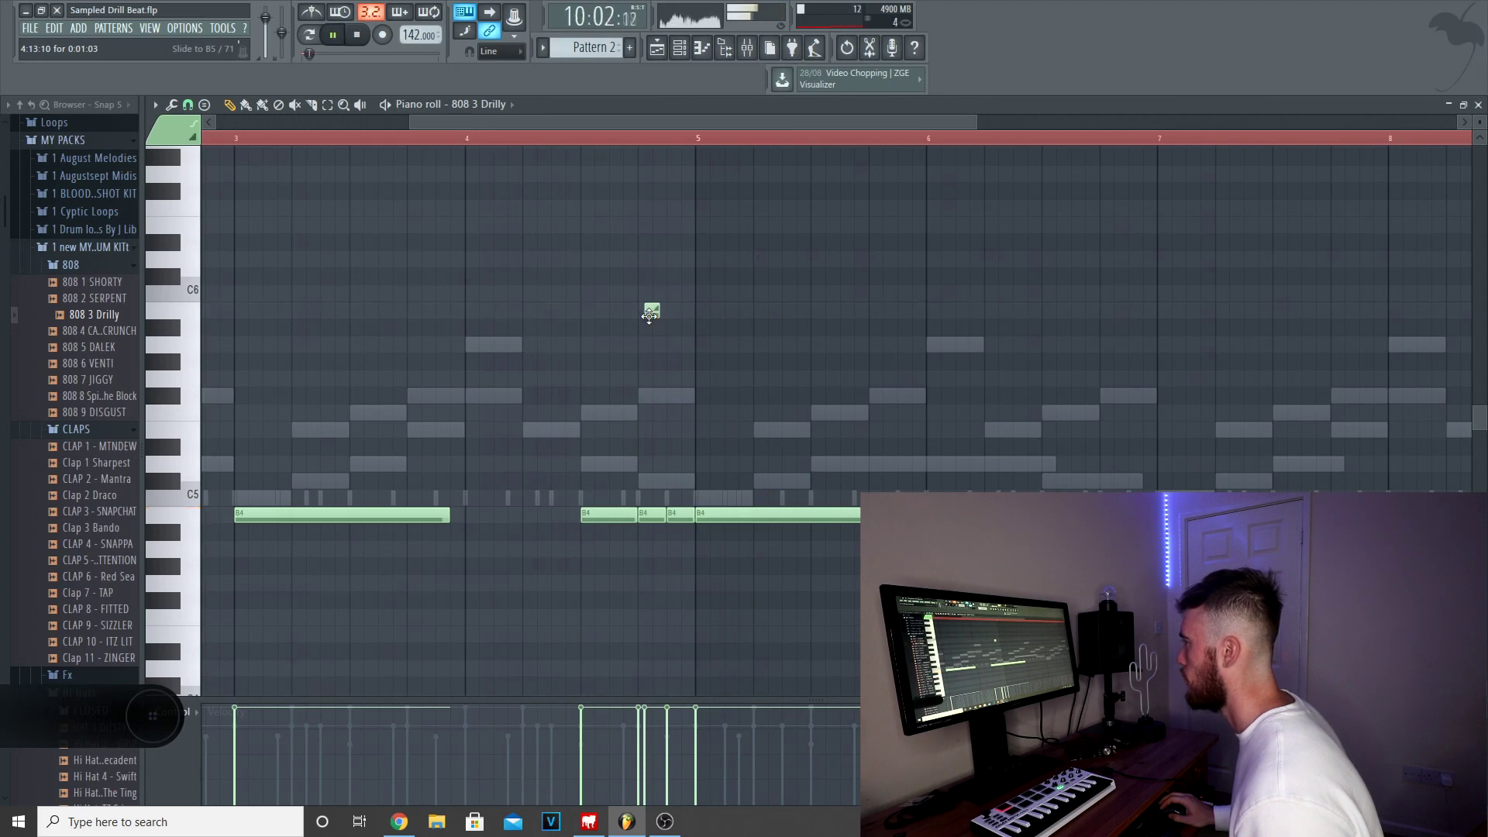
{"action": "left_click_drag", "start_coordinate": [600, 337], "coordinate": [602, 339]}
{"action": "key", "text": "ctrl+Up"}
Step: End bar 8 with four two-step B4 notes from step 9, and thin out the row of B5 slide notes above them
{"action": "scroll", "coordinate": [601, 339], "scroll_direction": "down", "scroll_amount": 3}
{"action": "scroll", "coordinate": [601, 339], "scroll_direction": "up", "scroll_amount": 3}
{"action": "scroll", "coordinate": [590, 362], "scroll_direction": "down", "scroll_amount": 3}
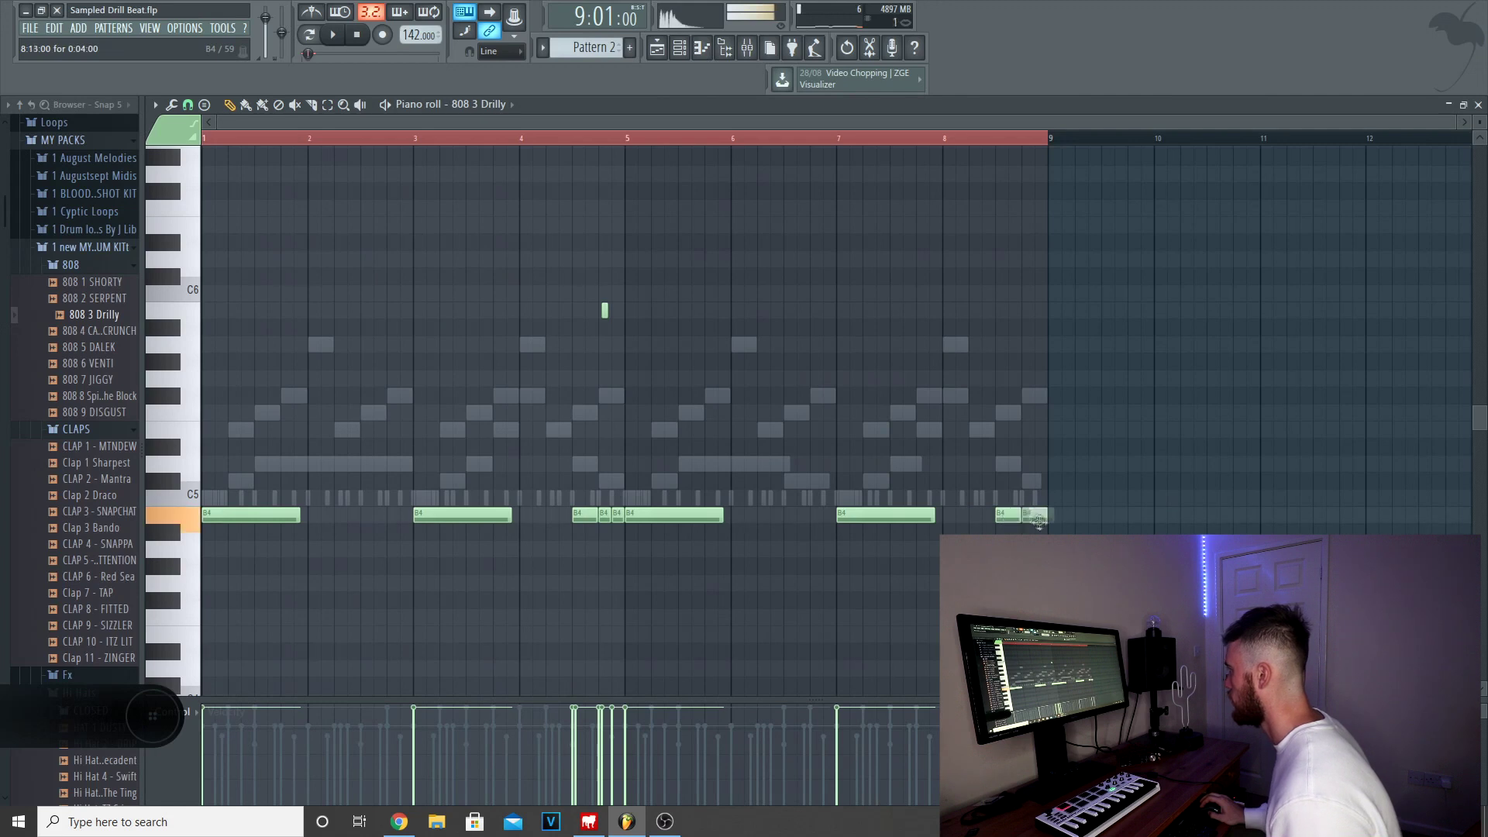
{"action": "left_click_drag", "start_coordinate": [1017, 515], "coordinate": [1001, 518]}
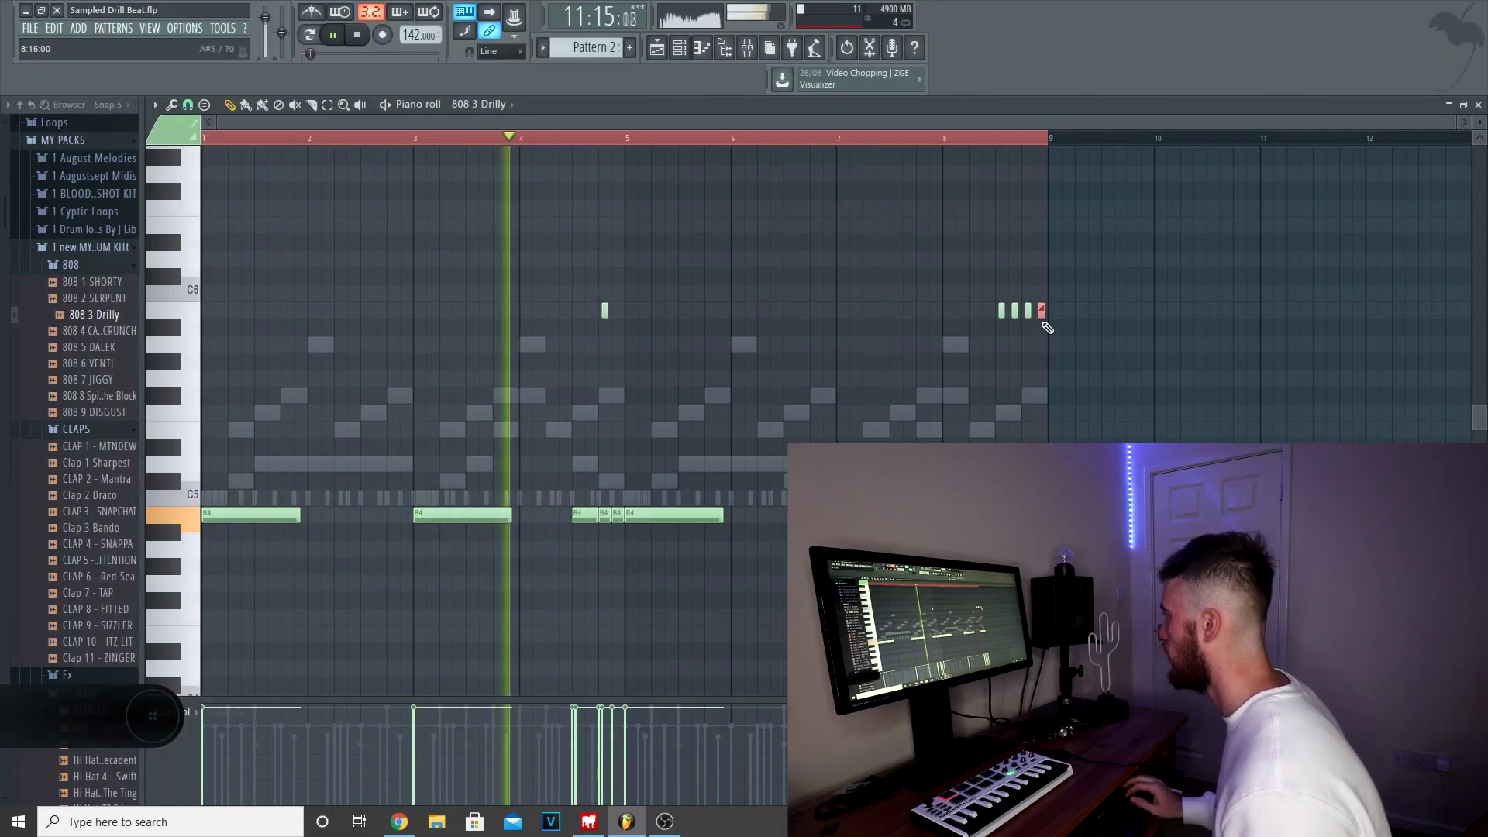
{"action": "right_click", "coordinate": [1042, 312]}
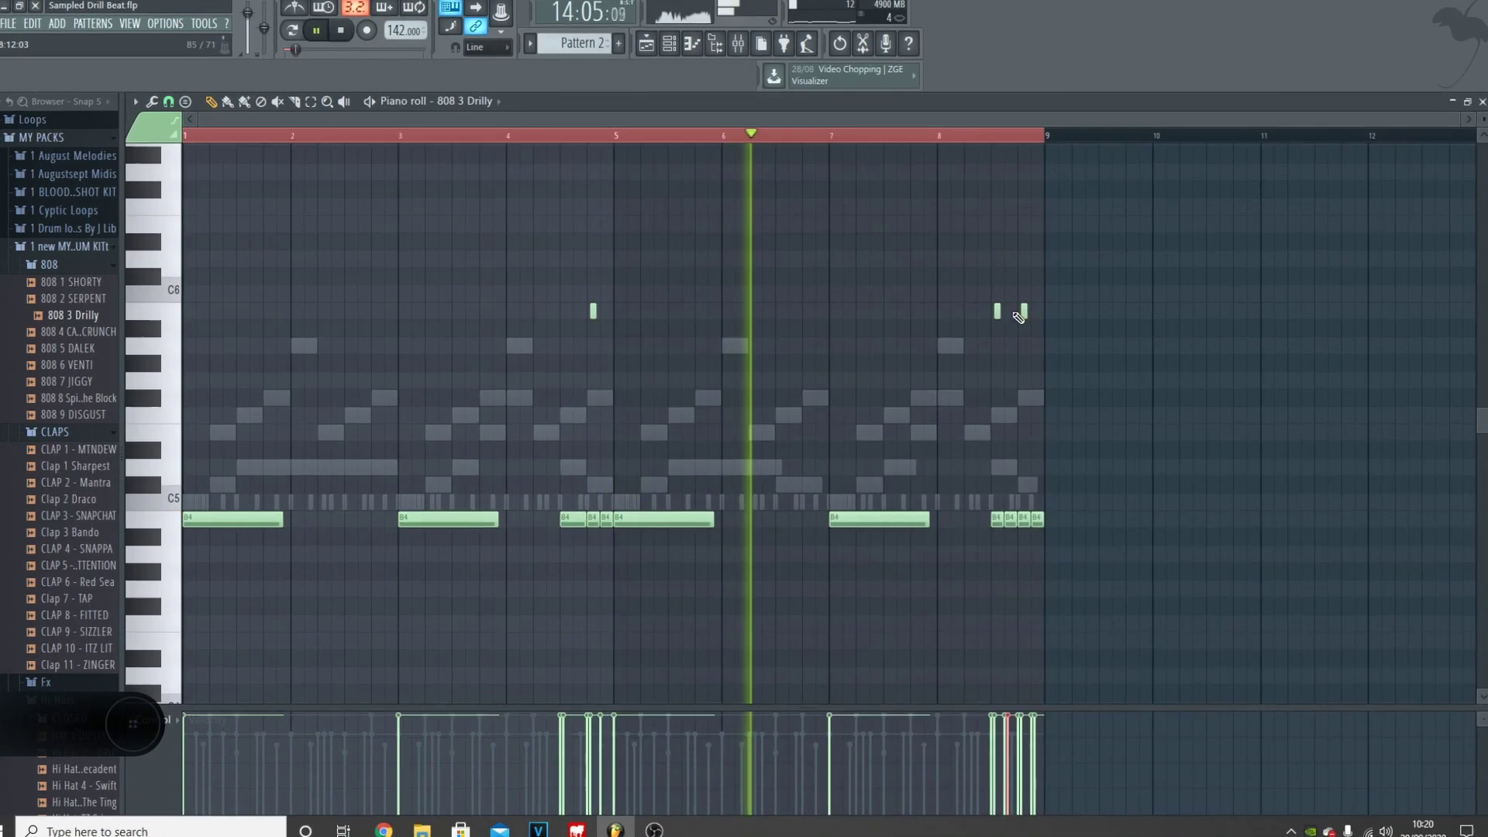
{"action": "right_click", "coordinate": [1086, 420], "text": "ctrl"}
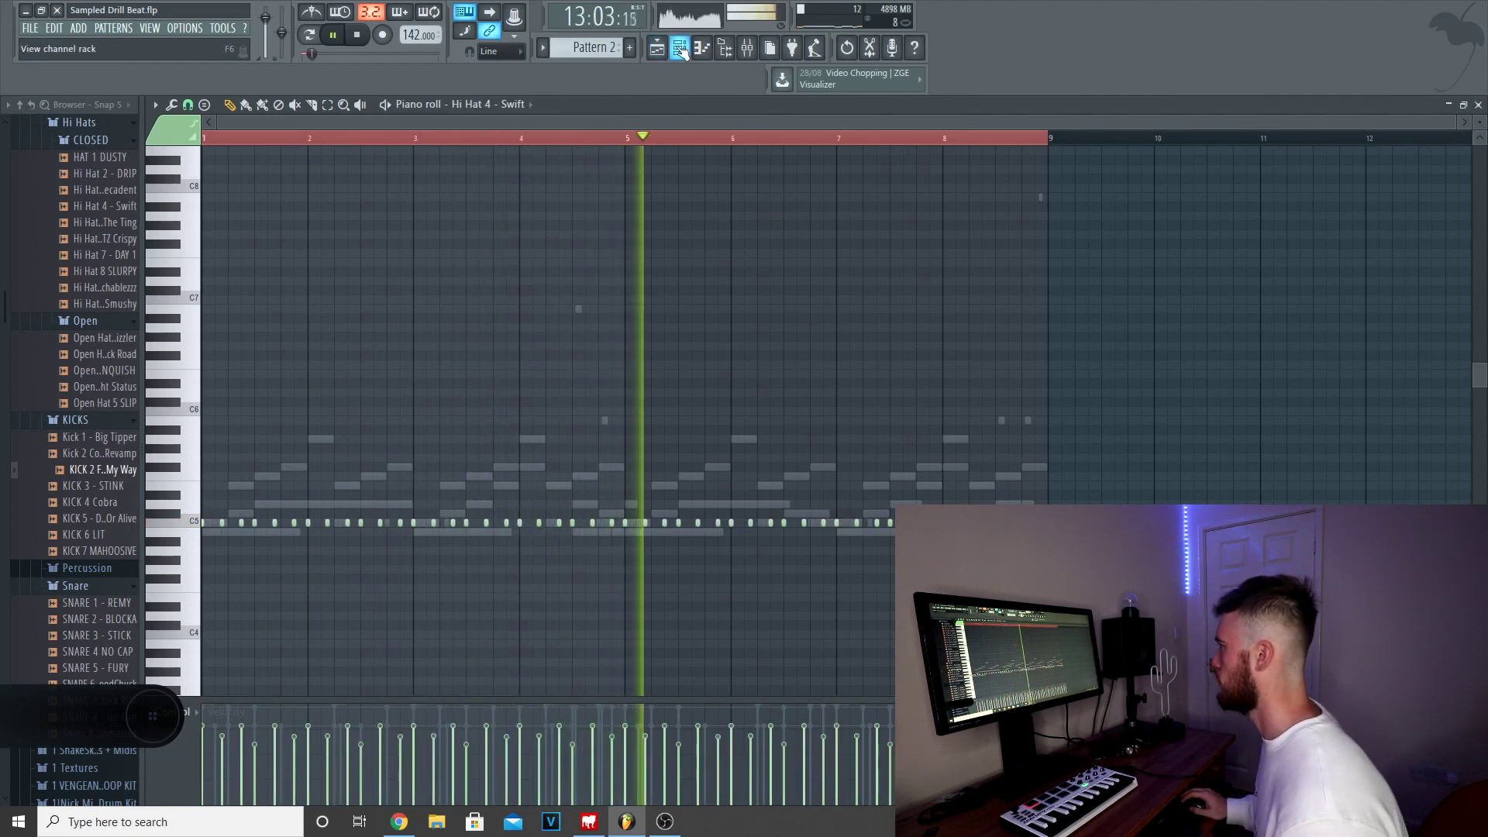
Step: Open the Perc 11 channel from the channel rack in the piano roll and play the pattern
{"action": "left_click", "coordinate": [680, 49]}
{"action": "left_click", "coordinate": [673, 560]}
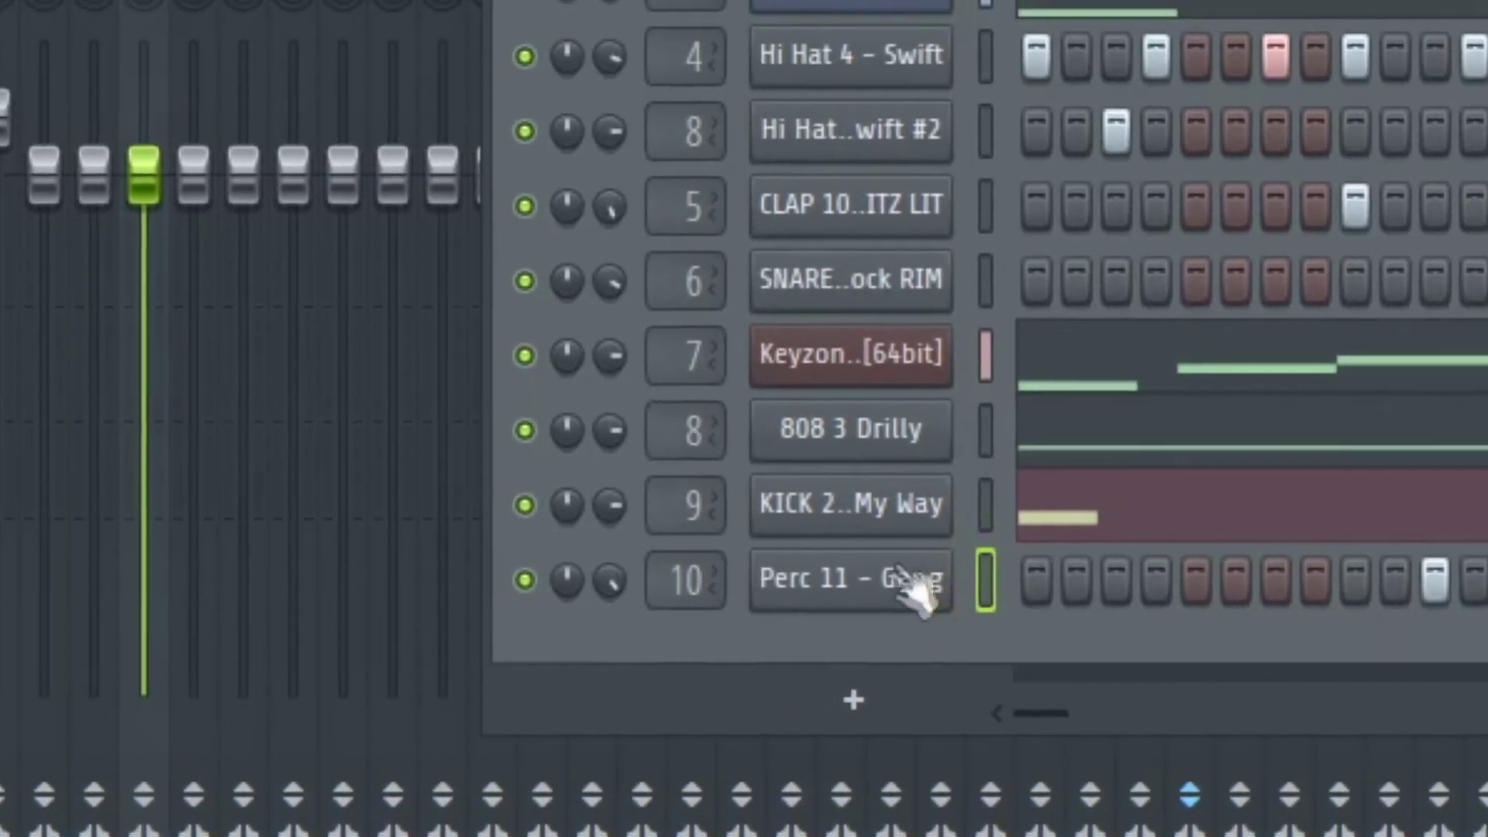
{"action": "right_click", "coordinate": [736, 550]}
{"action": "left_click", "coordinate": [1098, 586]}
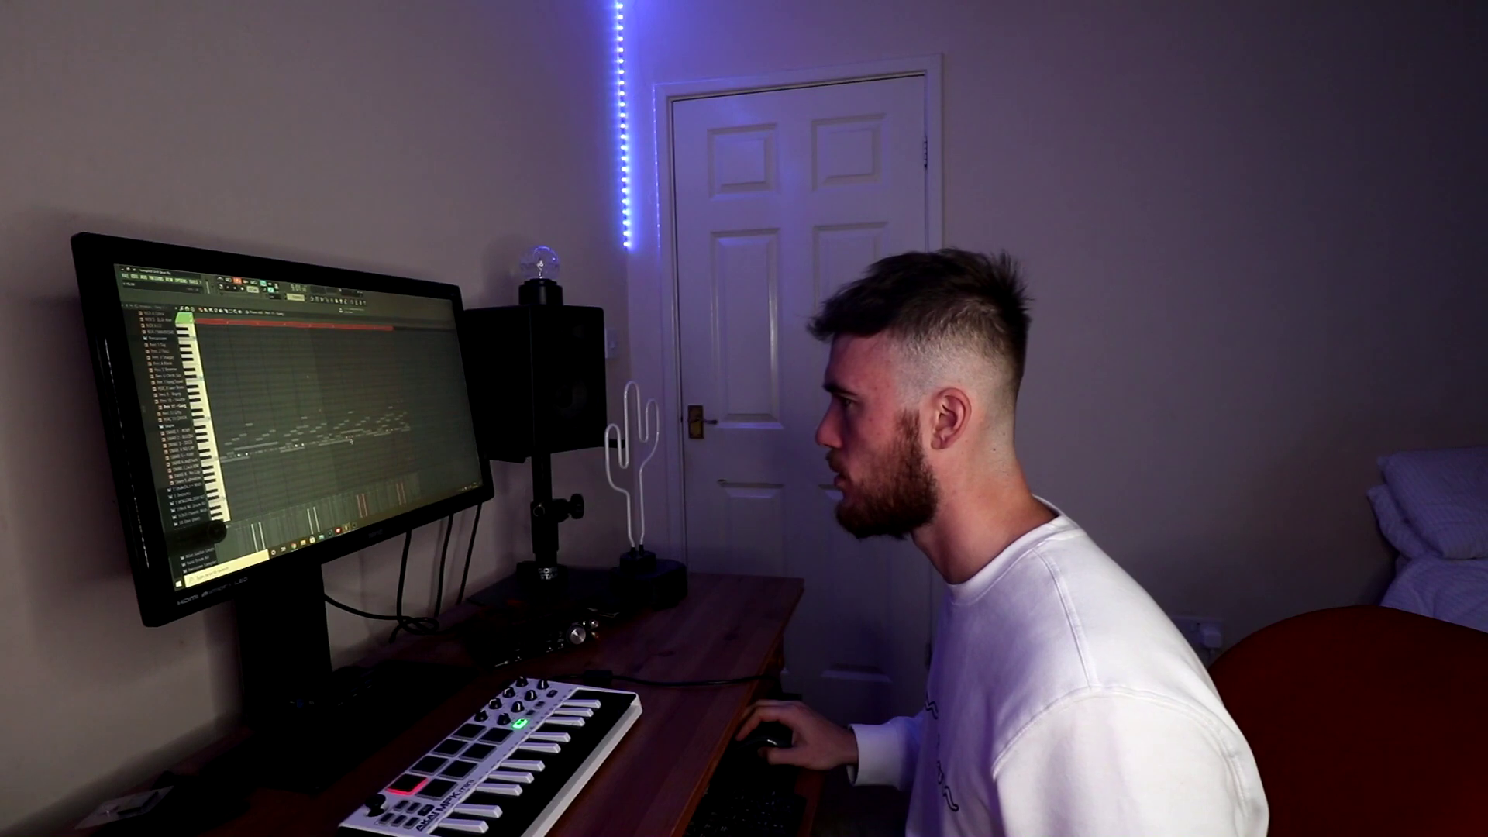
{"action": "key", "text": "space"}
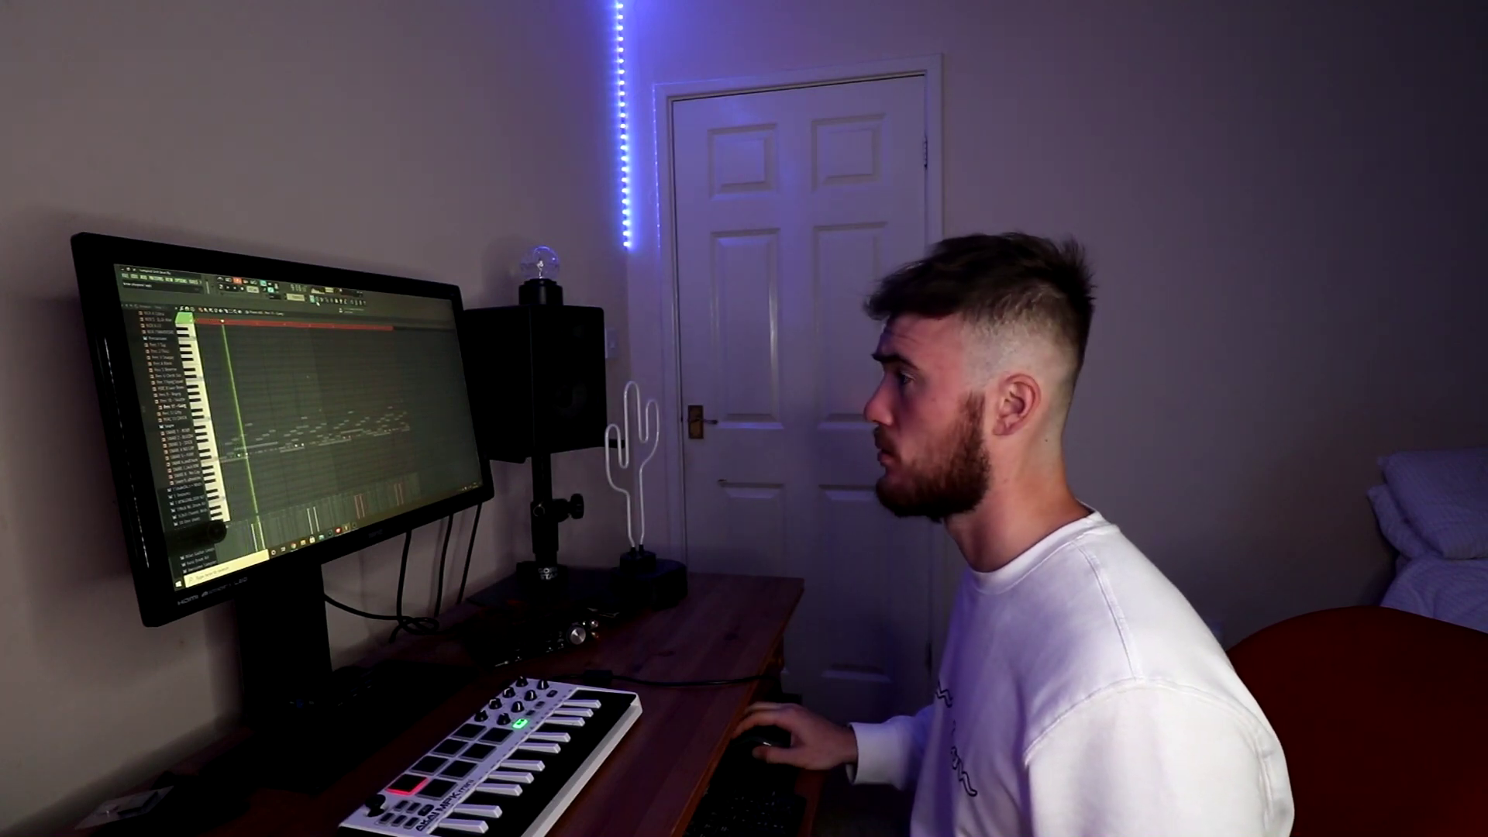